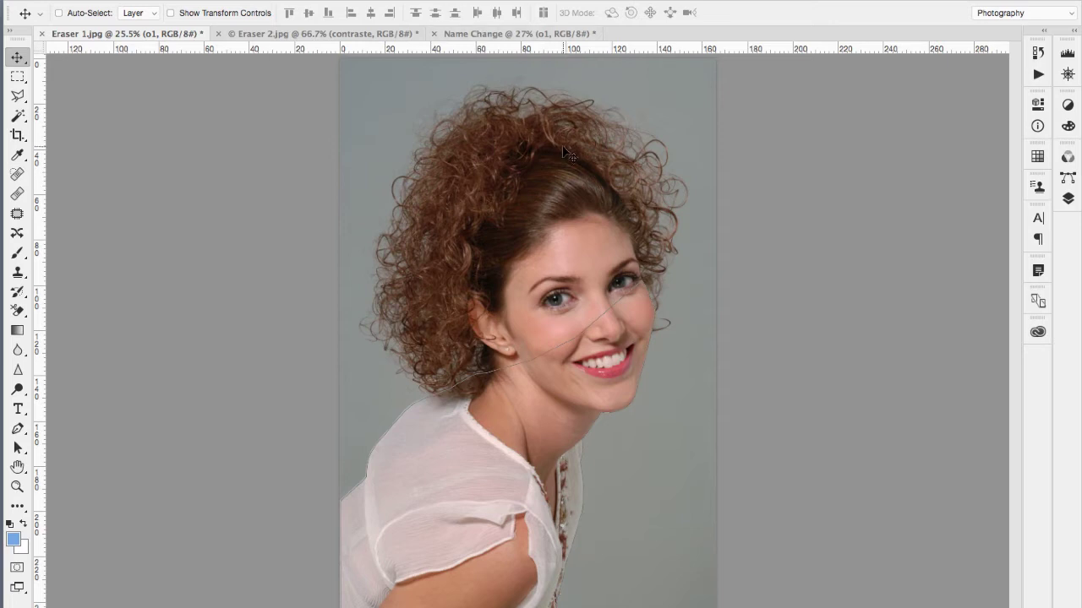
# View the finished beach composite document full-screen with the interface hidden.
pyautogui.click(515, 34)
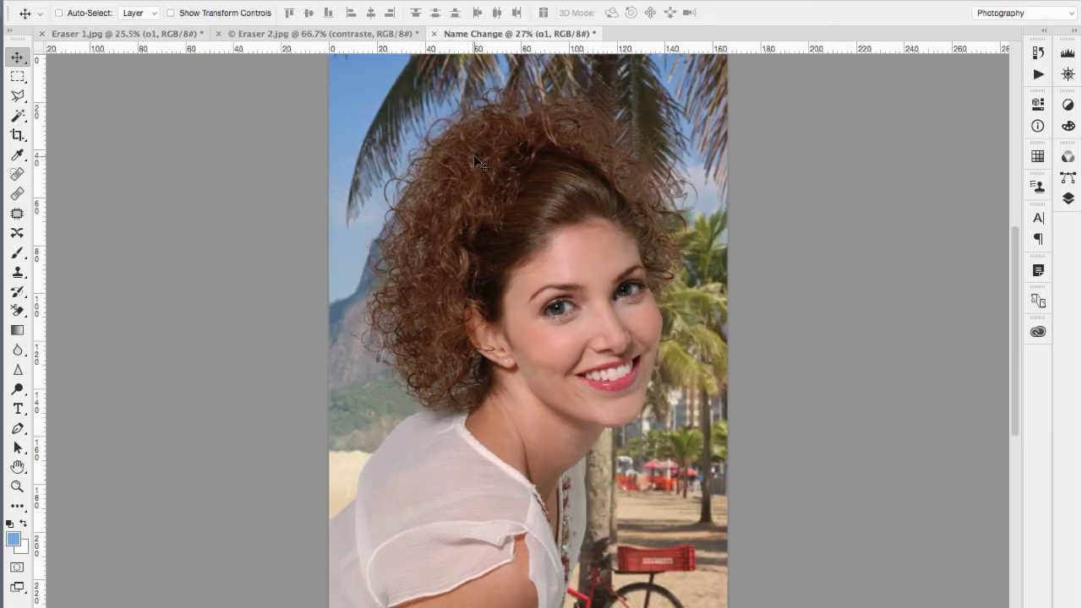
pyautogui.press('Tab')
pyautogui.scroll(1, 473, 154)
pyautogui.scroll(1, 474, 155)
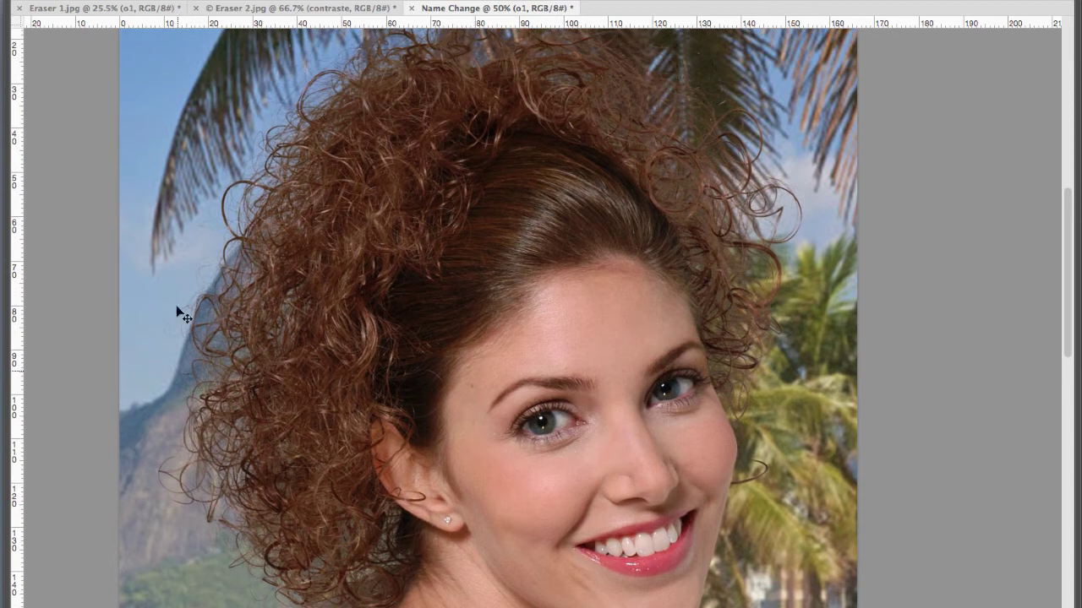
pyautogui.scroll(-5, 141, 302)
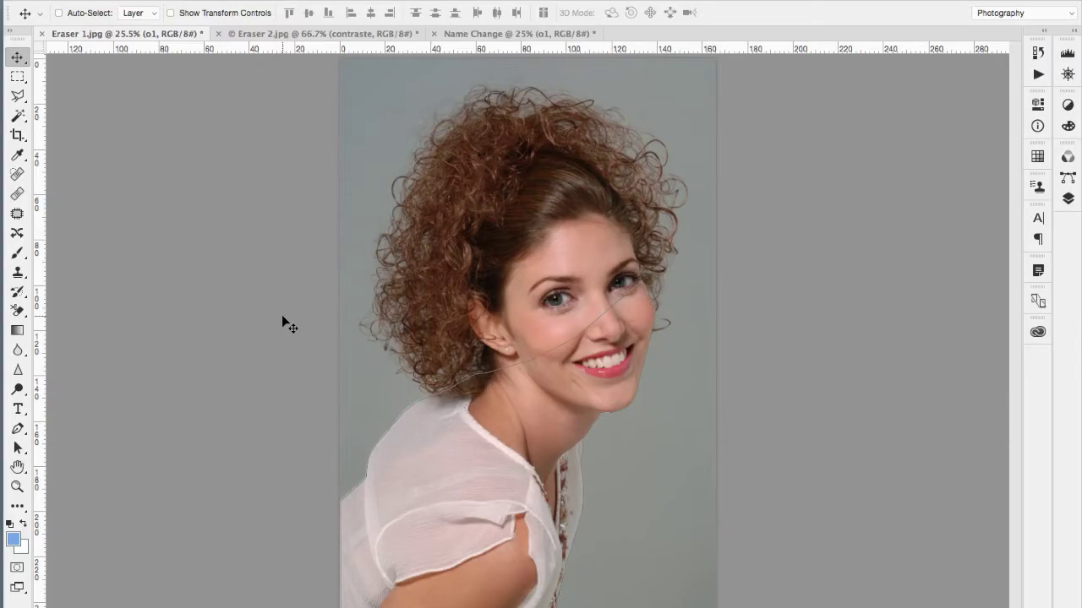
# Set the Background Eraser to erase by sampled colour and review its tutorial options.
pyautogui.click(23, 310)
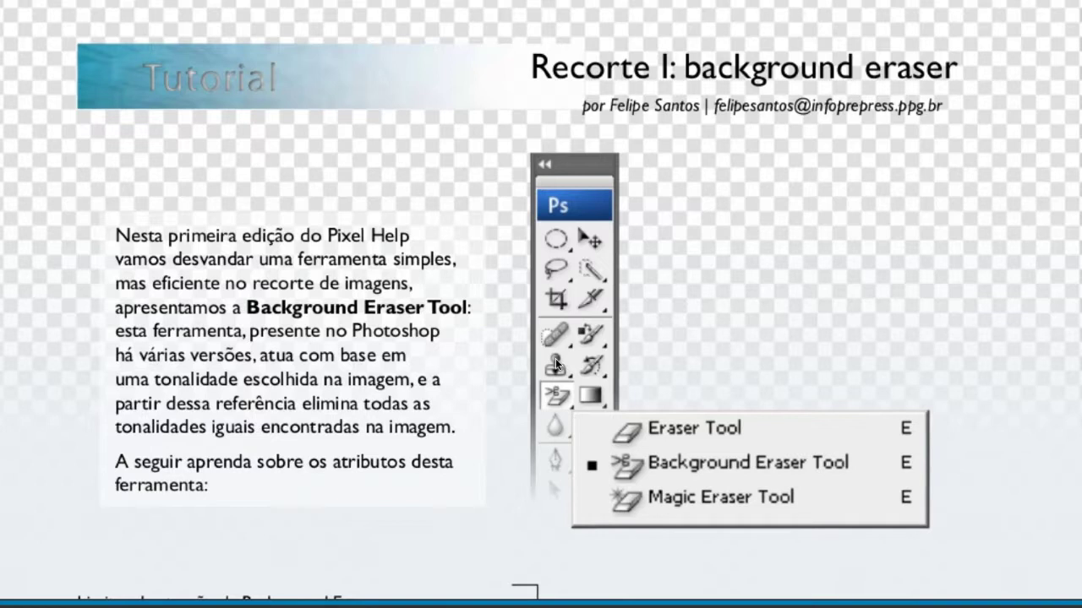
pyautogui.scroll(1, 555, 359)
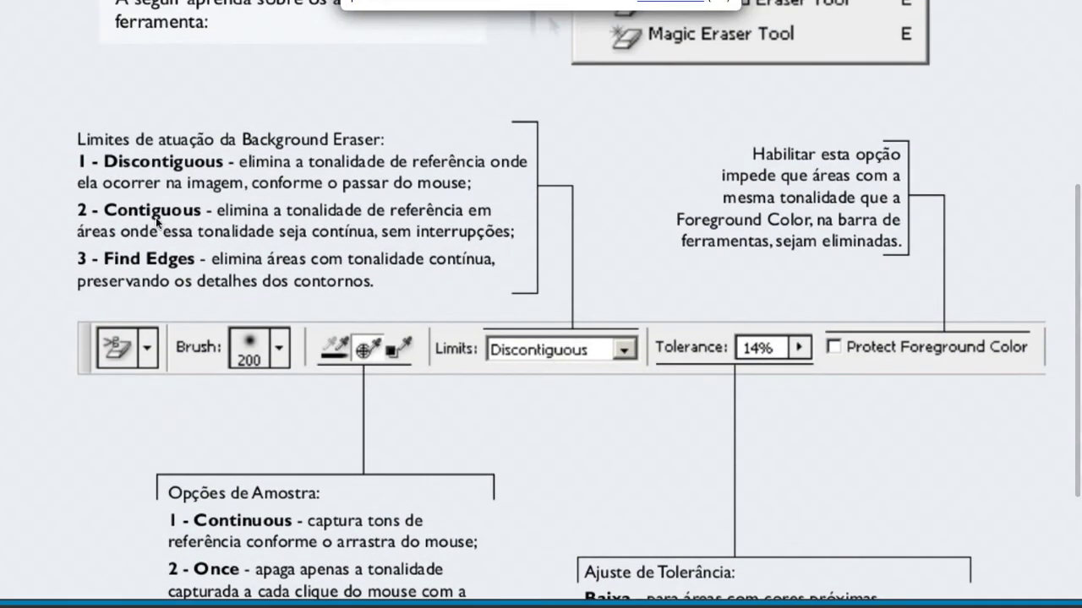
pyautogui.scroll(-2, 777, 303)
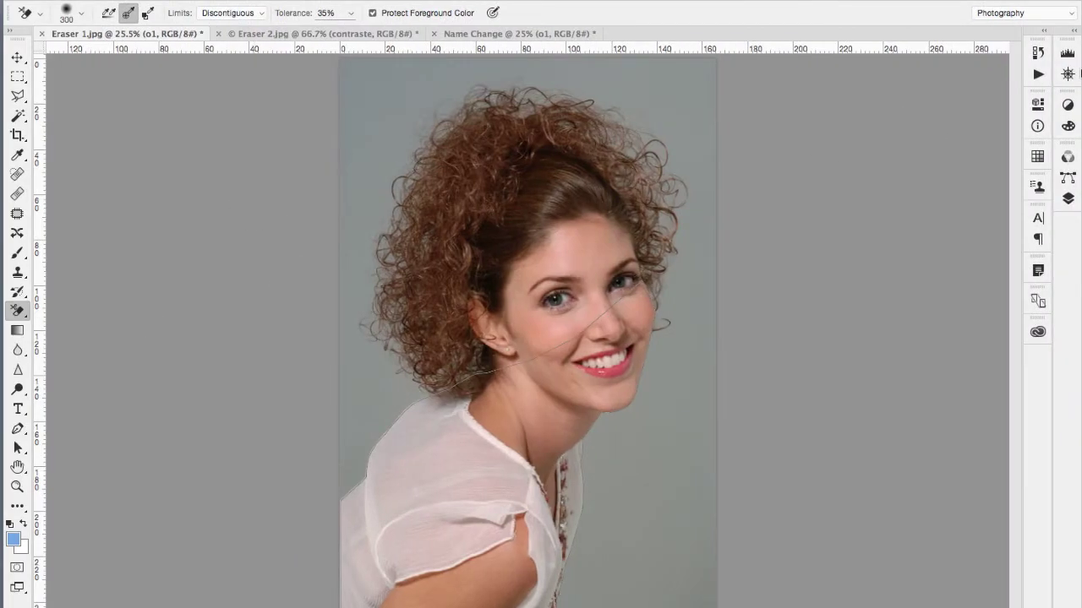
# Load Path 1 as a selection, deselect it, and show layers o1 above hidden fj.
pyautogui.click(1068, 27)
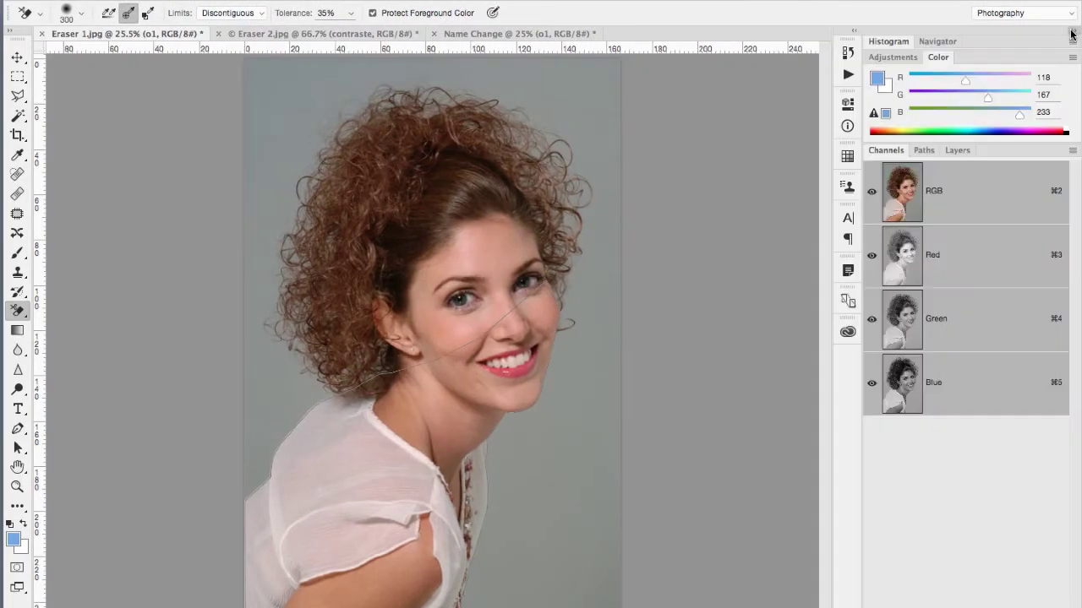
pyautogui.click(960, 151)
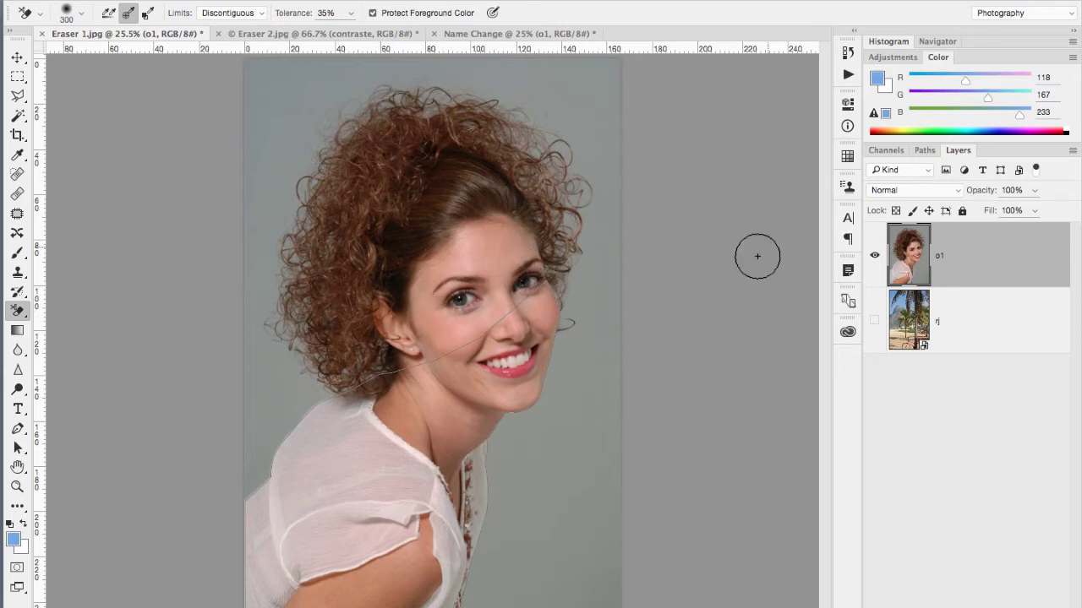
pyautogui.click(923, 151)
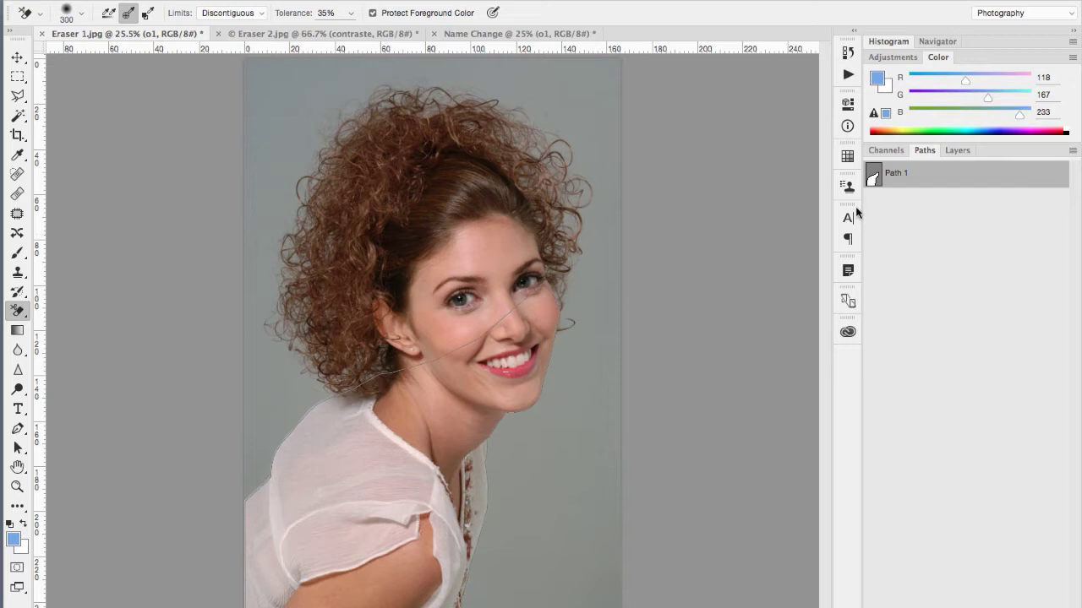
pyautogui.keyDown('ctrl'); pyautogui.click(873, 180); pyautogui.keyUp('ctrl')
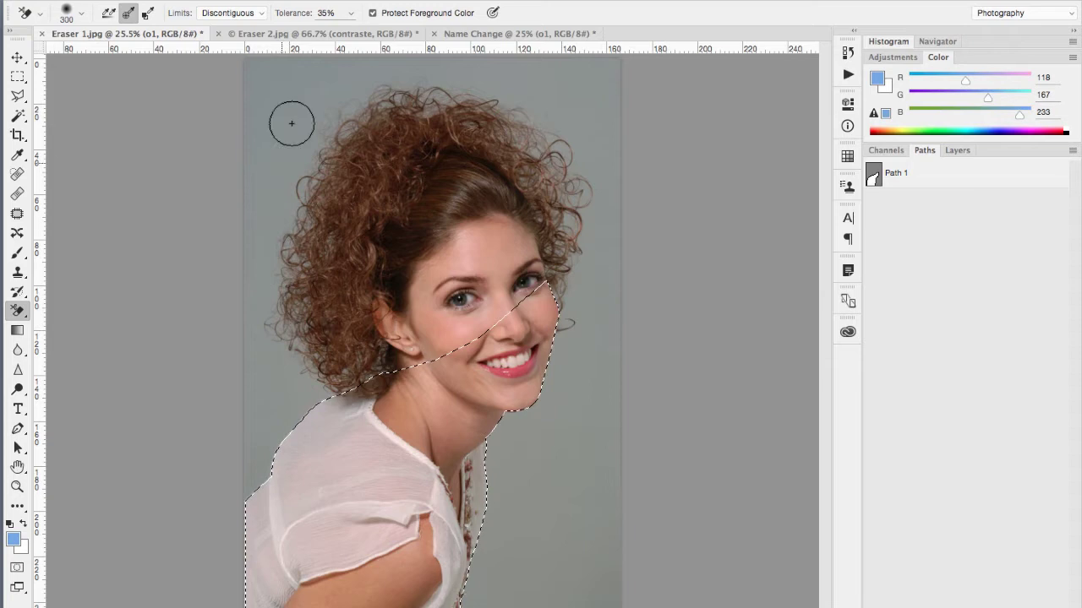
pyautogui.hotkey('ctrl', 'd')
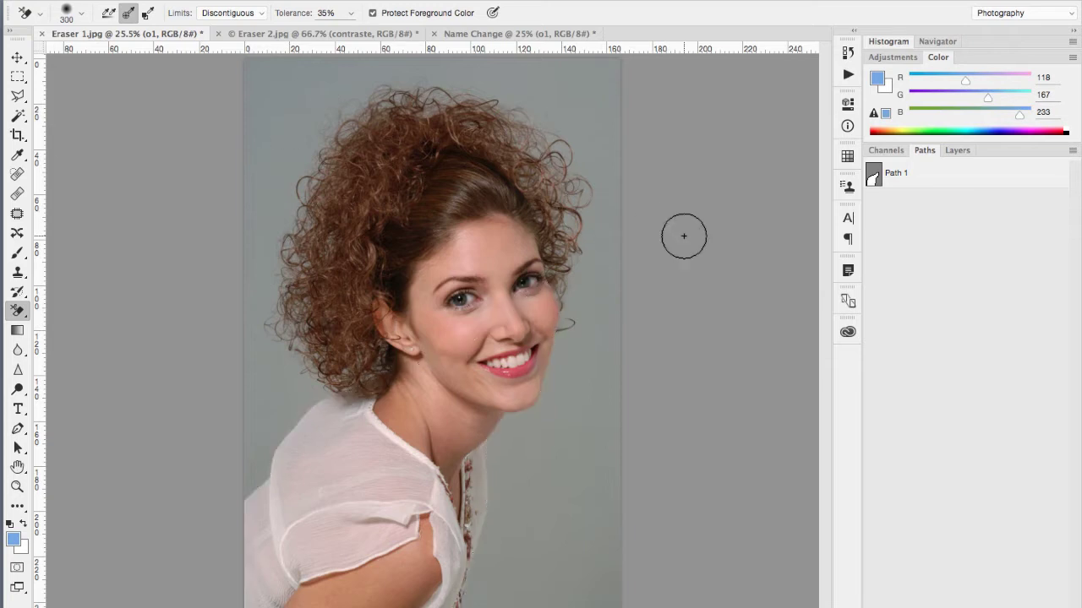
pyautogui.click(958, 150)
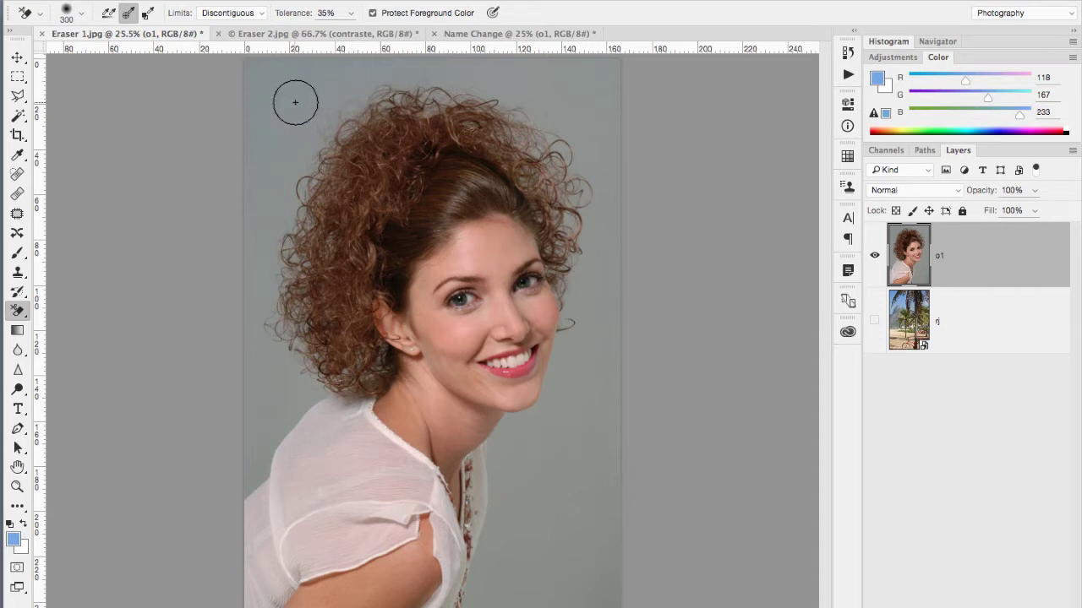
# Erase backdrop beside the hair at top-left and add a new blue-filled layer.
pyautogui.moveTo(294, 102); pyautogui.dragTo(266, 139)
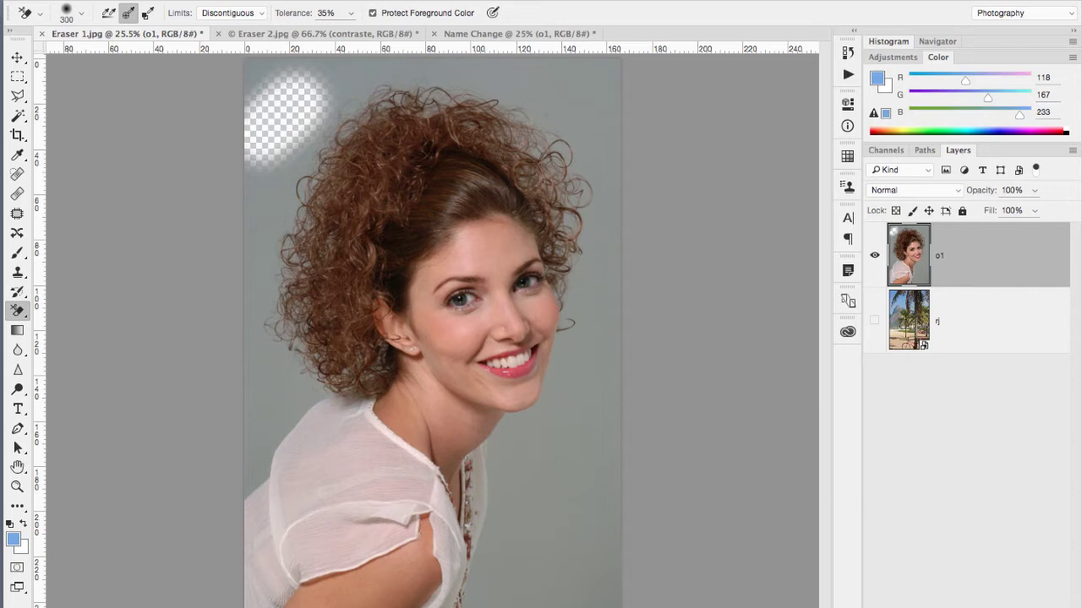
pyautogui.hotkey('ctrl', 'shift', 'alt', 'n')
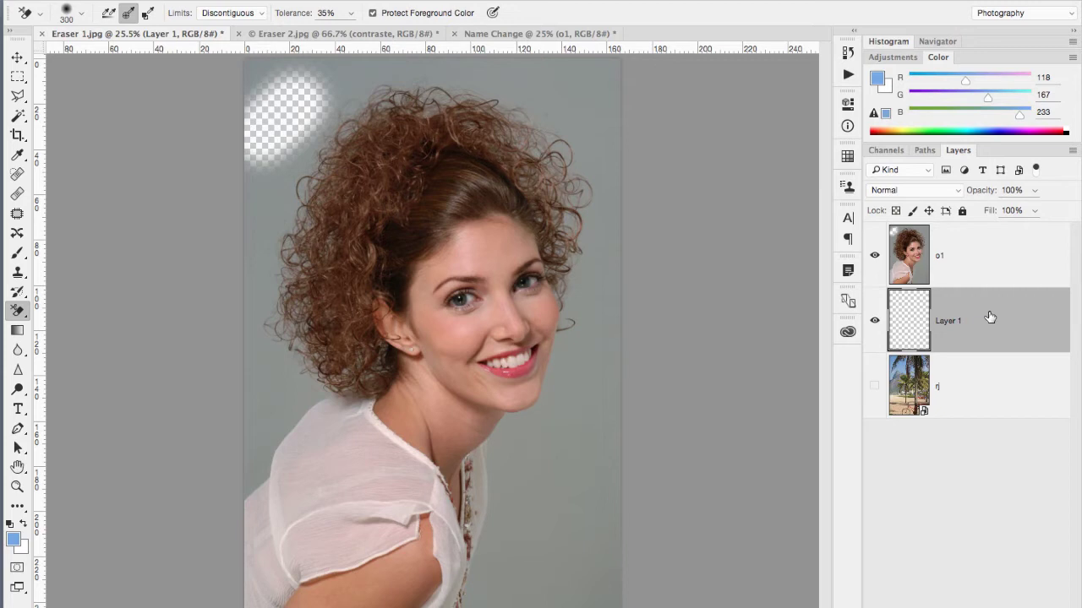
pyautogui.hotkey('alt', 'BackSpace')
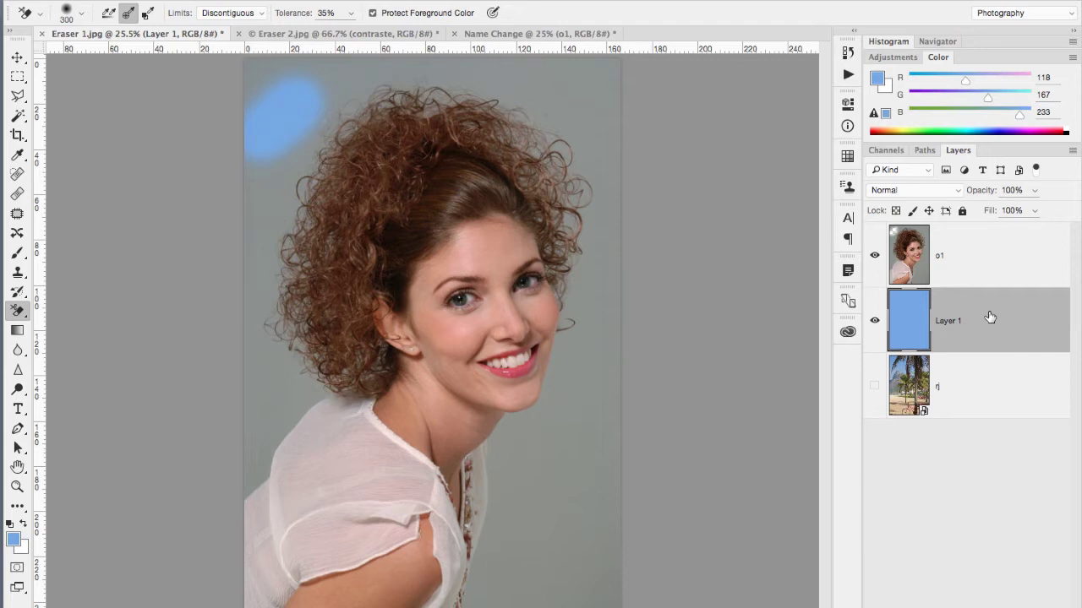
pyautogui.hotkey('ctrl', 'BackSpace')
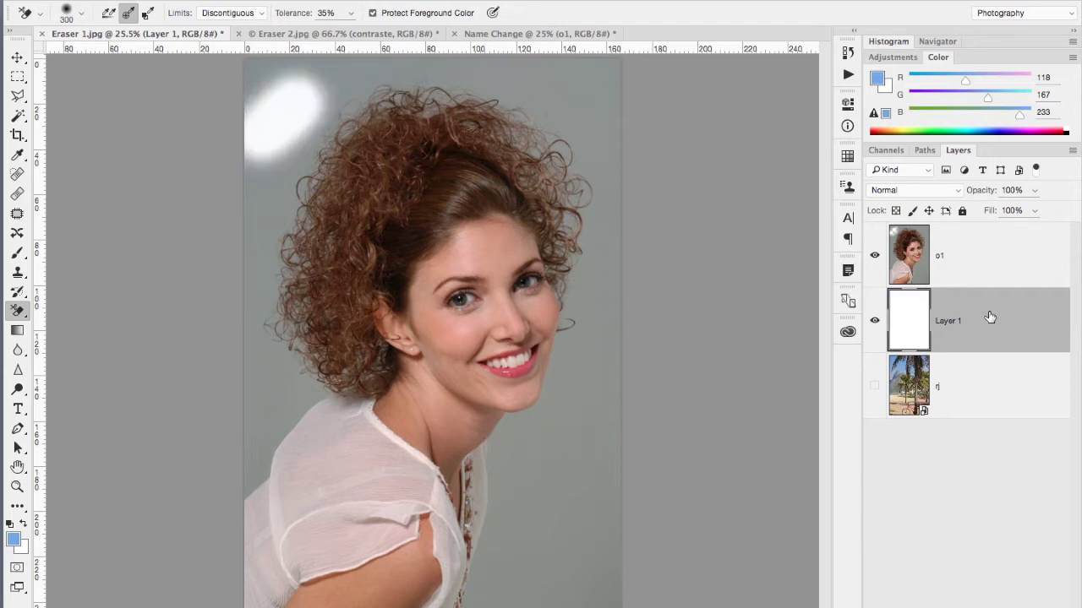
pyautogui.hotkey('alt', 'BackSpace')
pyautogui.click(978, 284)
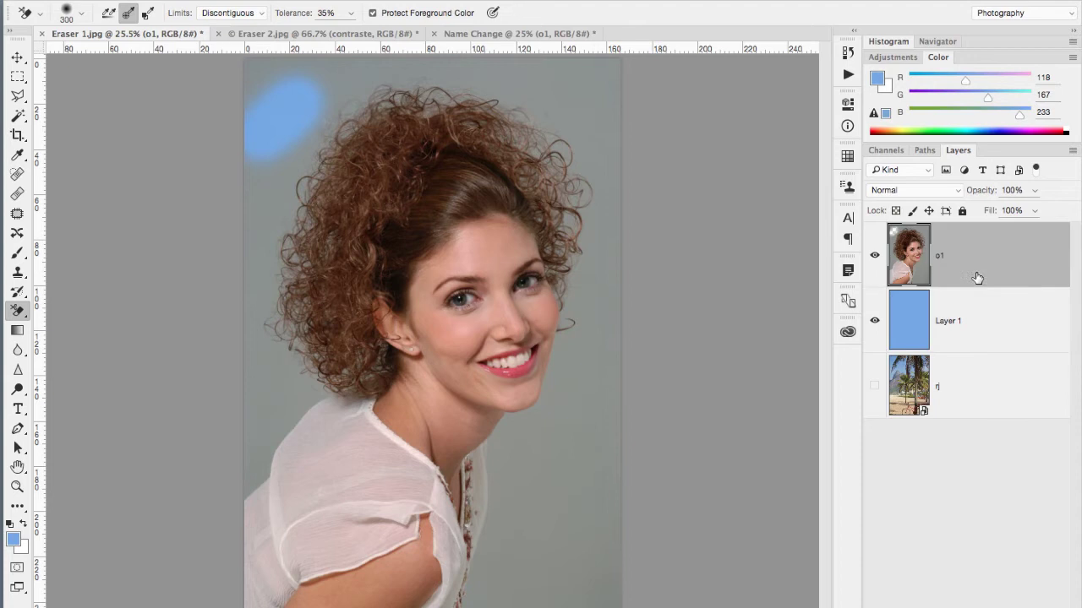
pyautogui.rightClick(20, 312)
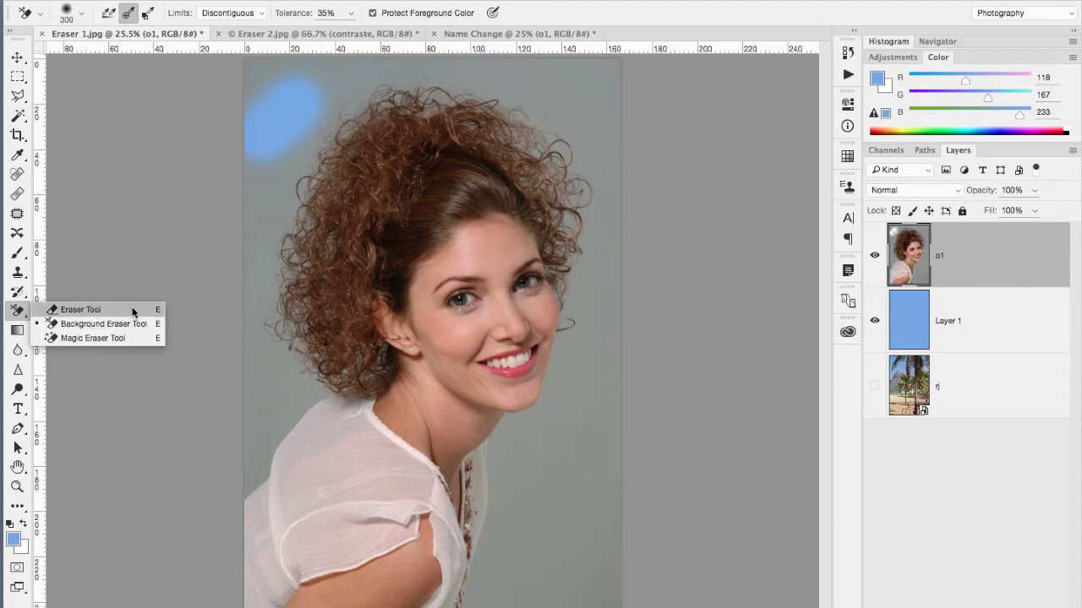
pyautogui.click(108, 327)
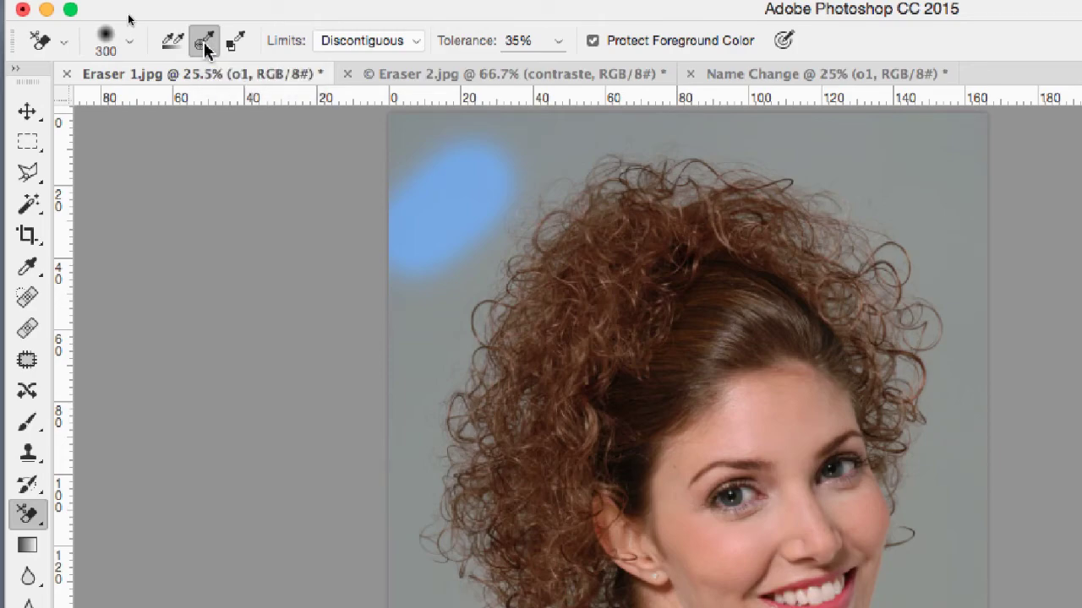
# Erase more backdrop above the hair with Discontiguous limits, then disable Protect Foreground Color.
pyautogui.click(529, 149)
pyautogui.moveTo(524, 152)
pyautogui.mouseDown()
pyautogui.moveTo(496, 174)
pyautogui.moveTo(519, 164)
pyautogui.moveTo(446, 251)
pyautogui.moveTo(467, 232)
pyautogui.moveTo(449, 271)
pyautogui.moveTo(459, 251)
pyautogui.moveTo(534, 224)
pyautogui.mouseUp()
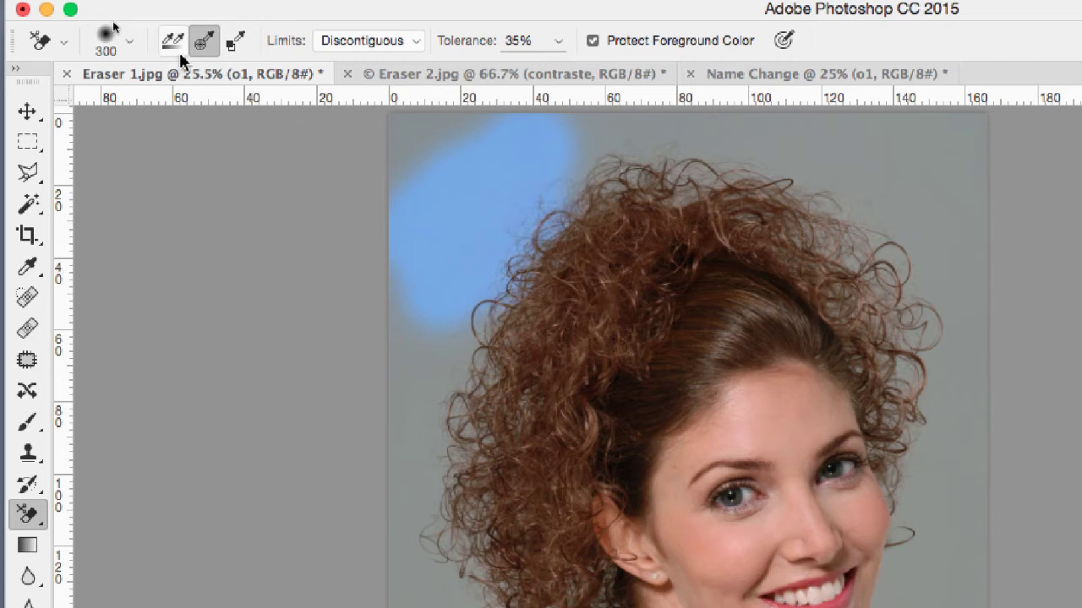
pyautogui.click(369, 40)
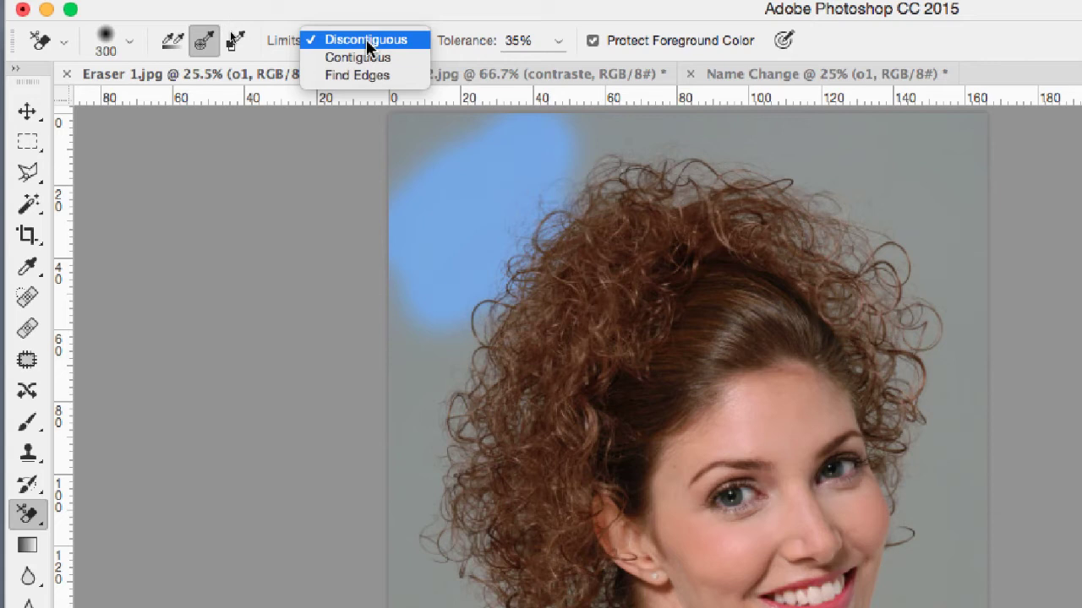
pyautogui.click(265, 232)
pyautogui.click(425, 355)
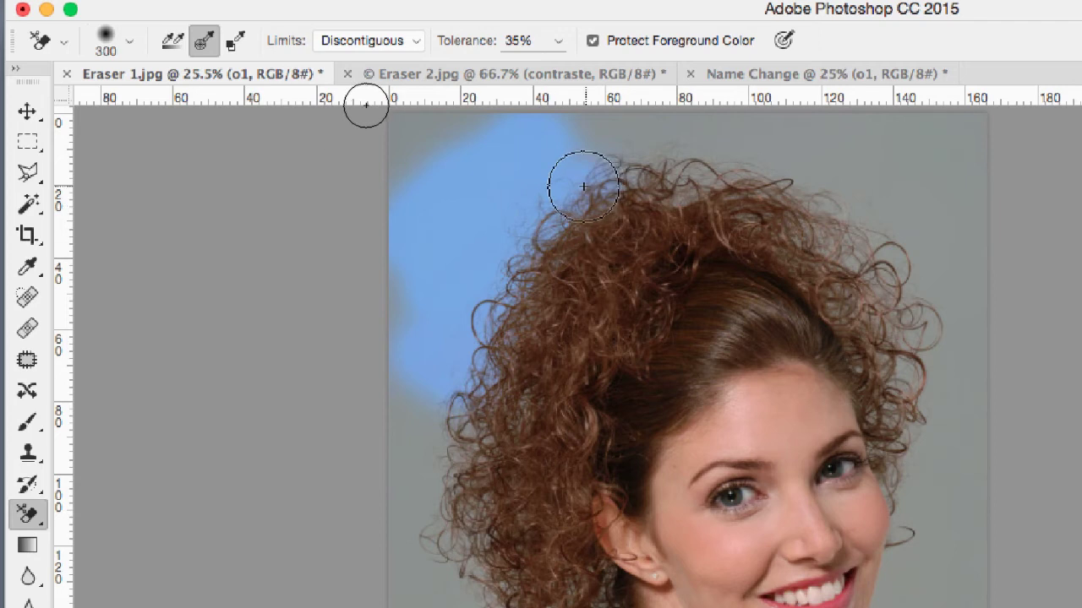
pyautogui.click(592, 41)
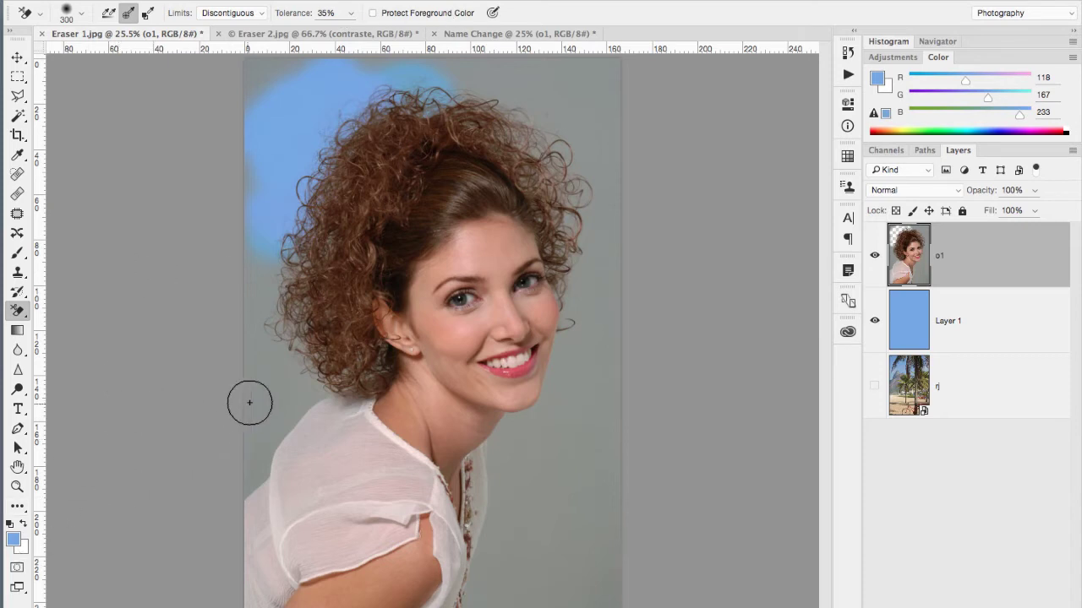
# Zoom in and erase the remaining backdrop left of the hair, above it, and along the neck.
pyautogui.hotkey('ctrl', '+')
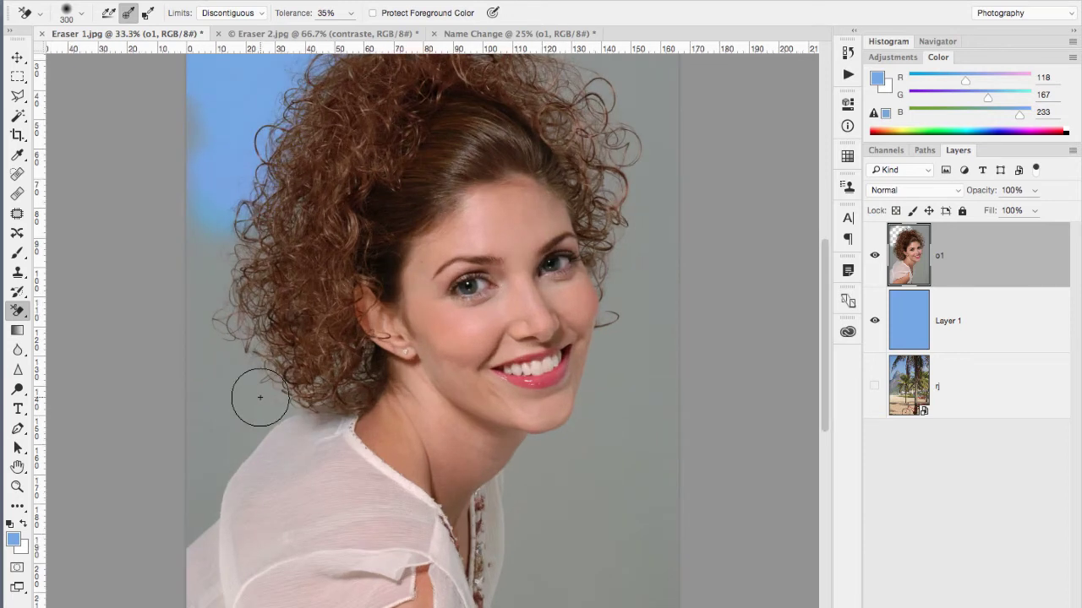
pyautogui.moveTo(236, 438)
pyautogui.mouseDown()
pyautogui.moveTo(258, 164)
pyautogui.moveTo(234, 293)
pyautogui.moveTo(240, 244)
pyautogui.moveTo(242, 261)
pyautogui.moveTo(329, 74)
pyautogui.moveTo(423, 36)
pyautogui.mouseUp()
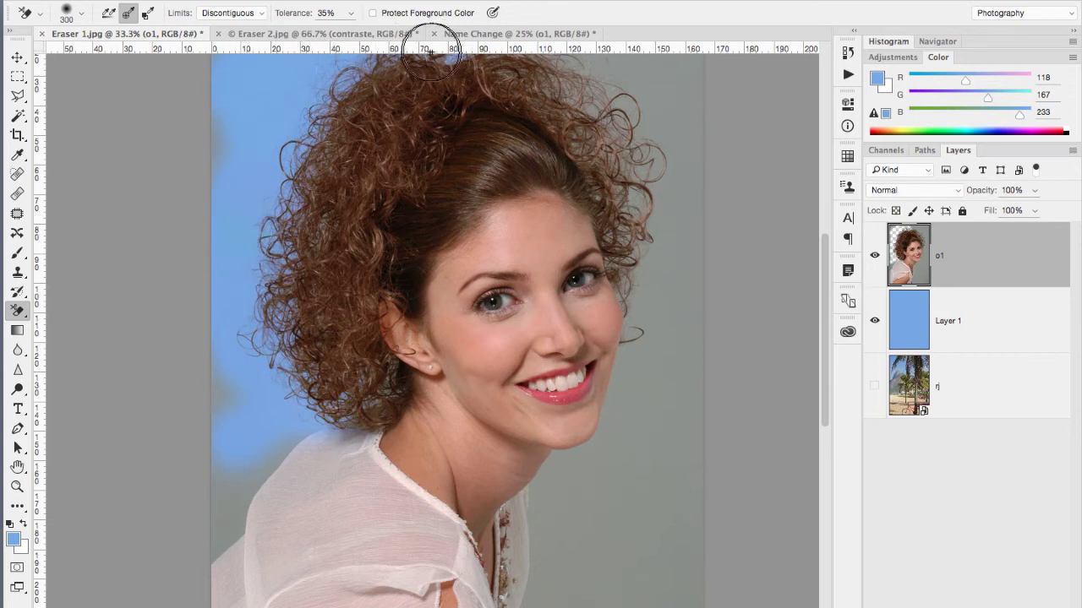
pyautogui.scroll(3, 381, 84)
pyautogui.moveTo(338, 145)
pyautogui.mouseDown()
pyautogui.moveTo(495, 113)
pyautogui.moveTo(357, 109)
pyautogui.moveTo(596, 172)
pyautogui.moveTo(652, 346)
pyautogui.moveTo(629, 324)
pyautogui.moveTo(628, 445)
pyautogui.moveTo(589, 563)
pyautogui.moveTo(551, 566)
pyautogui.moveTo(550, 580)
pyautogui.moveTo(641, 549)
pyautogui.mouseUp()
pyautogui.scroll(-2, 639, 560)
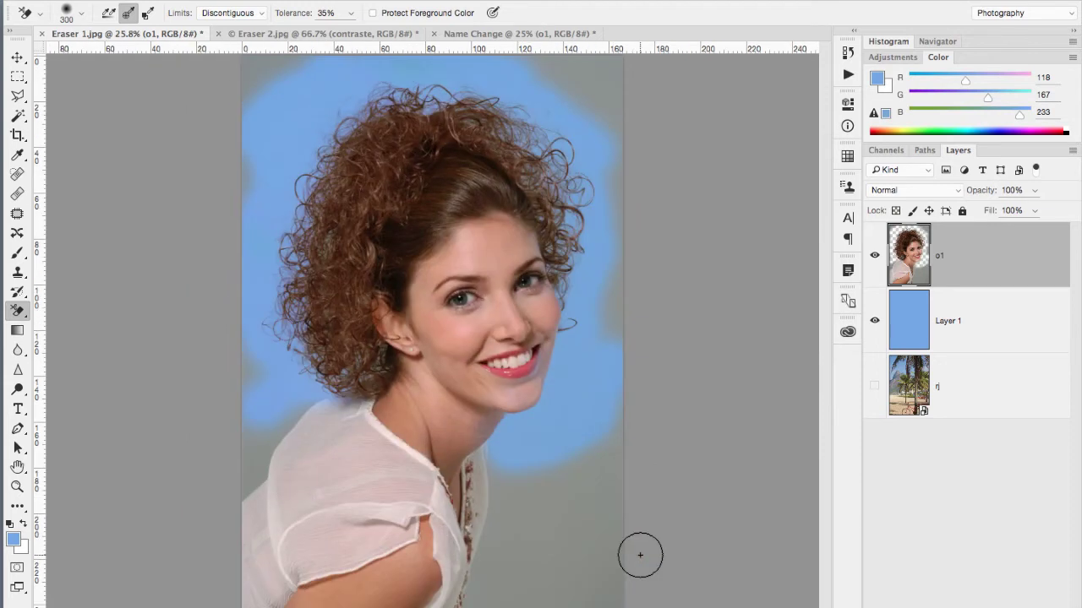
pyautogui.moveTo(590, 495)
pyautogui.mouseDown()
pyautogui.moveTo(569, 557)
pyautogui.moveTo(490, 467)
pyautogui.moveTo(469, 599)
pyautogui.moveTo(551, 567)
pyautogui.moveTo(561, 502)
pyautogui.moveTo(561, 607)
pyautogui.moveTo(634, 560)
pyautogui.moveTo(594, 512)
pyautogui.moveTo(623, 113)
pyautogui.moveTo(589, 72)
pyautogui.moveTo(527, 53)
pyautogui.moveTo(253, 65)
pyautogui.moveTo(290, 58)
pyautogui.moveTo(295, 101)
pyautogui.moveTo(254, 145)
pyautogui.moveTo(265, 403)
pyautogui.moveTo(231, 520)
pyautogui.moveTo(304, 400)
pyautogui.moveTo(259, 417)
pyautogui.moveTo(277, 312)
pyautogui.mouseUp()
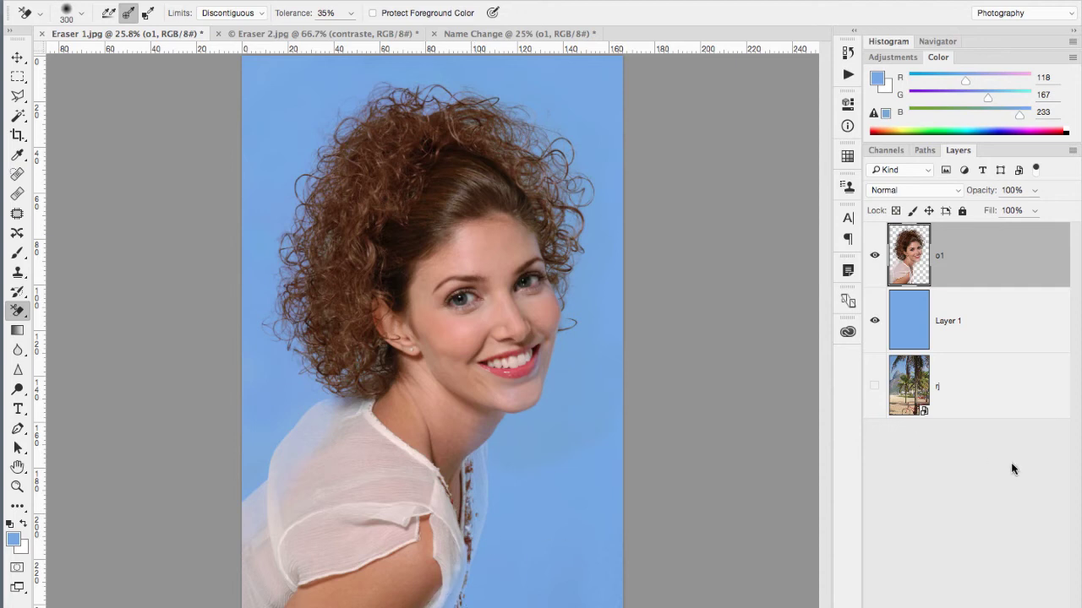
# Toggle blue Layer 1 off and on to check the transparency, zooming in.
pyautogui.click(873, 322)
pyautogui.click(874, 321)
pyautogui.hotkey('ctrl', '+')
pyautogui.scroll(2, 618, 209)
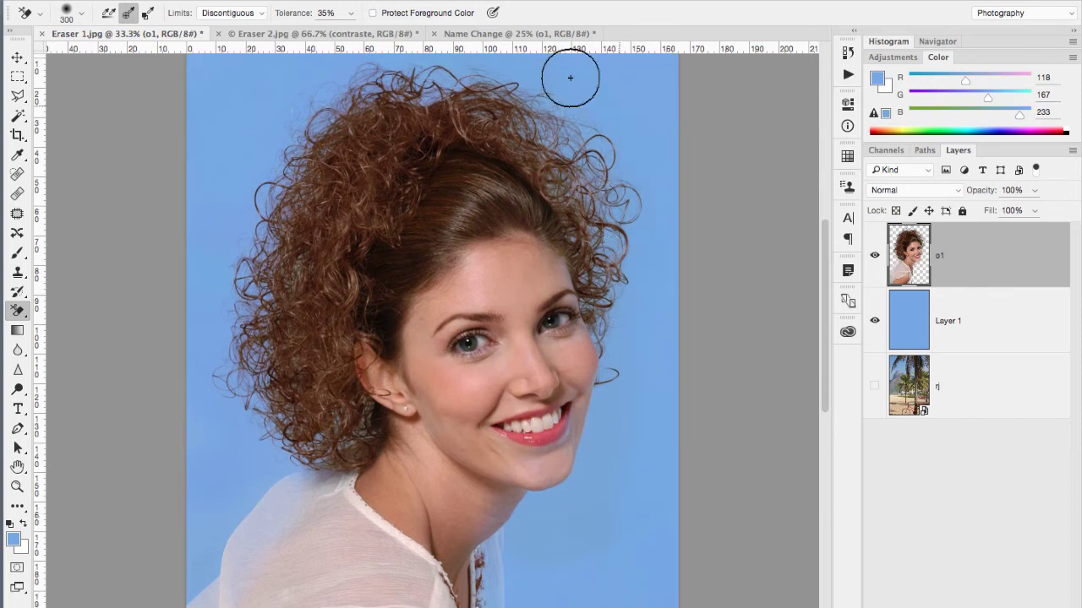
# Hide blue Layer 1, show beach layer fj, and inspect the hair edges up close.
pyautogui.click(874, 321)
pyautogui.click(874, 386)
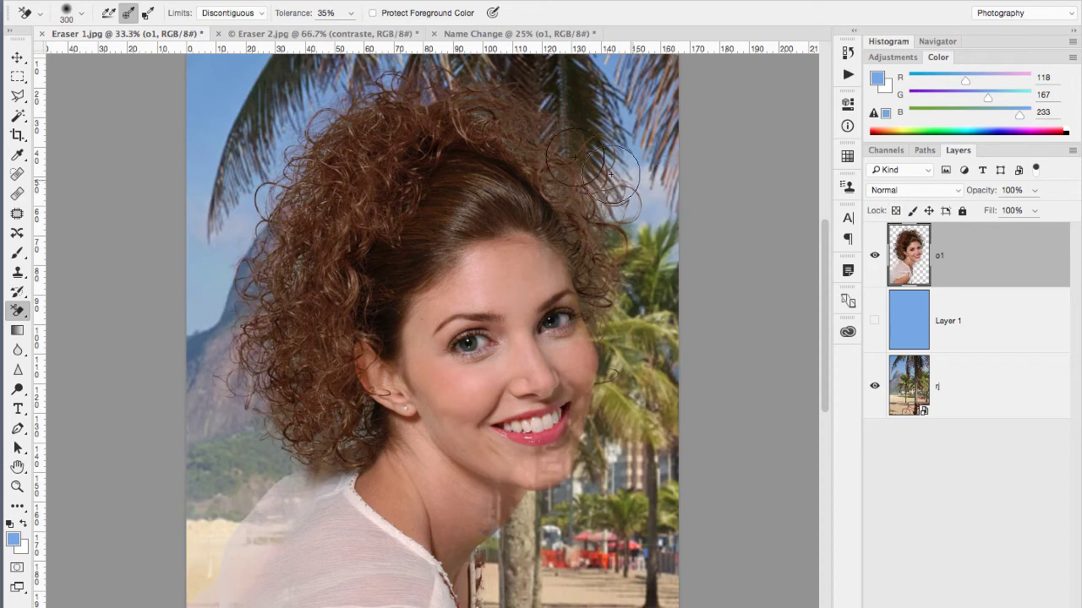
pyautogui.scroll(-5, 540, 316)
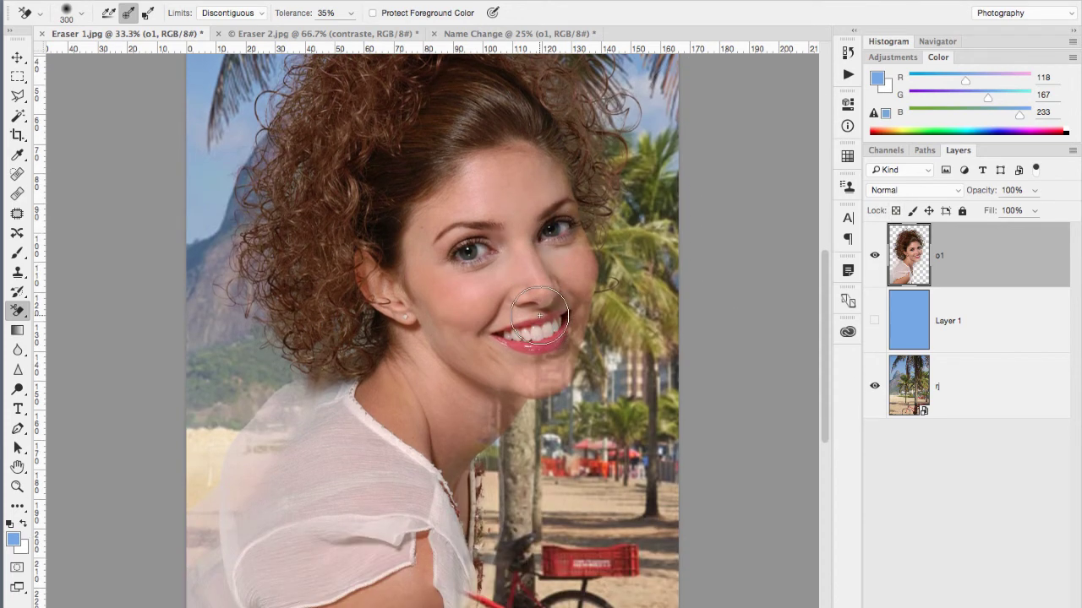
pyautogui.scroll(-2, 539, 315)
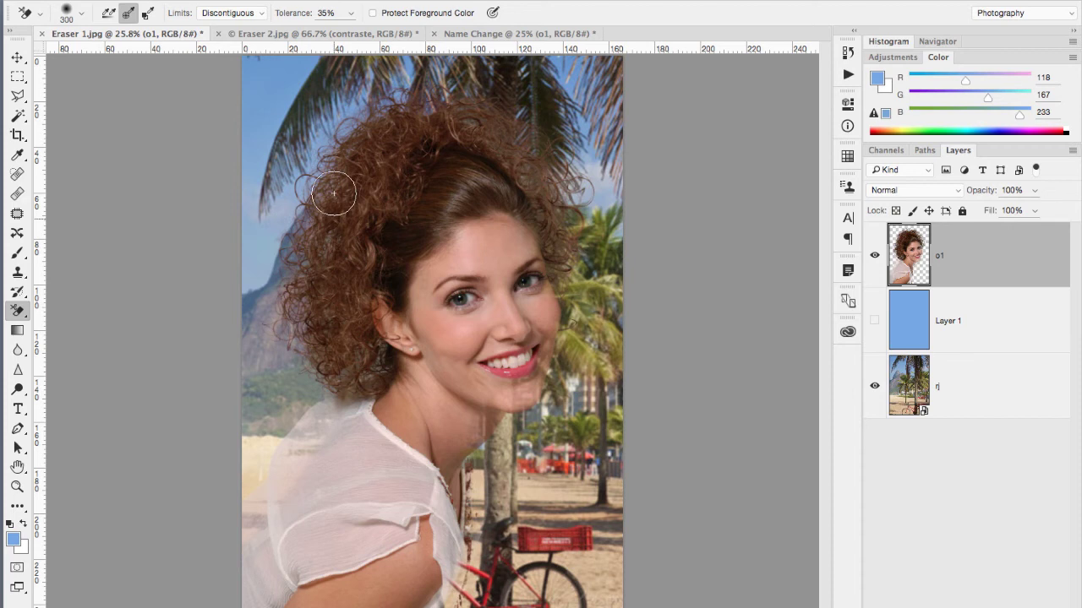
pyautogui.hotkey('ctrl', '+')
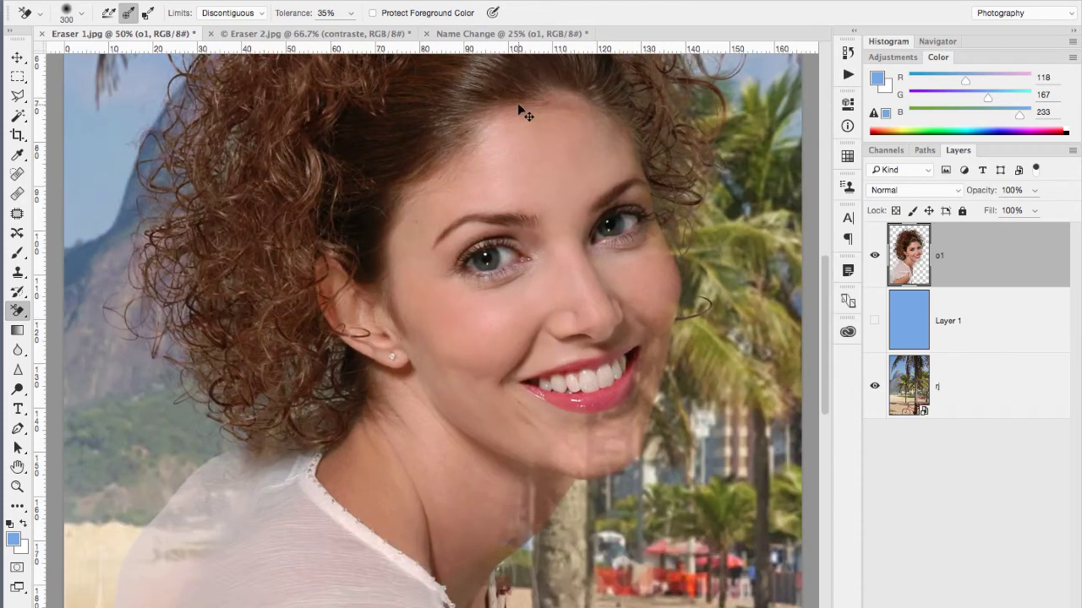
pyautogui.scroll(3, 397, 144)
pyautogui.scroll(3, 136, 310)
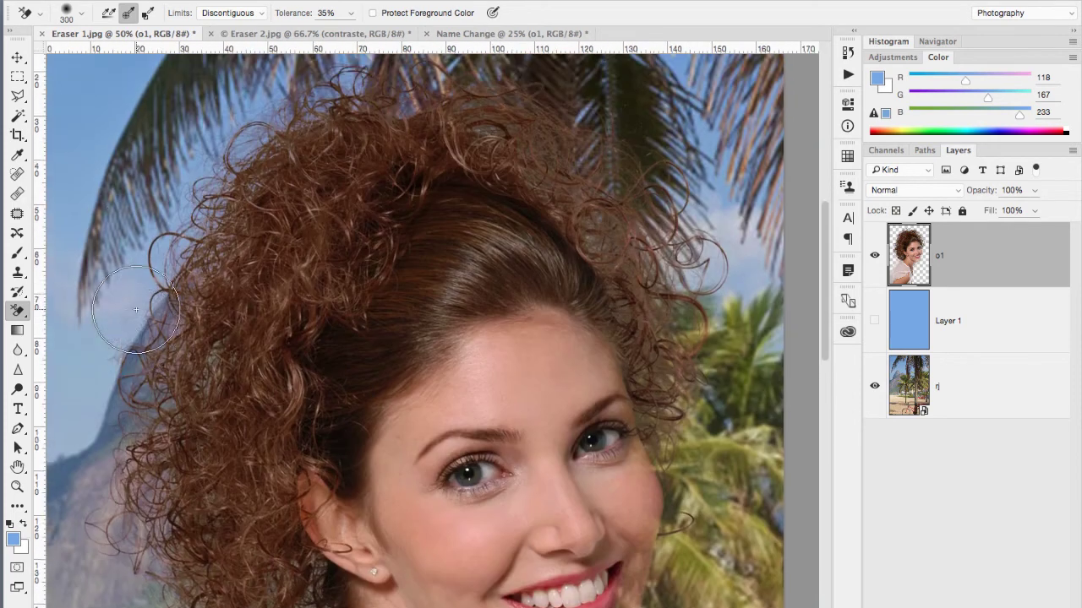
pyautogui.scroll(2, 135, 309)
pyautogui.hotkey('ctrl', '0')
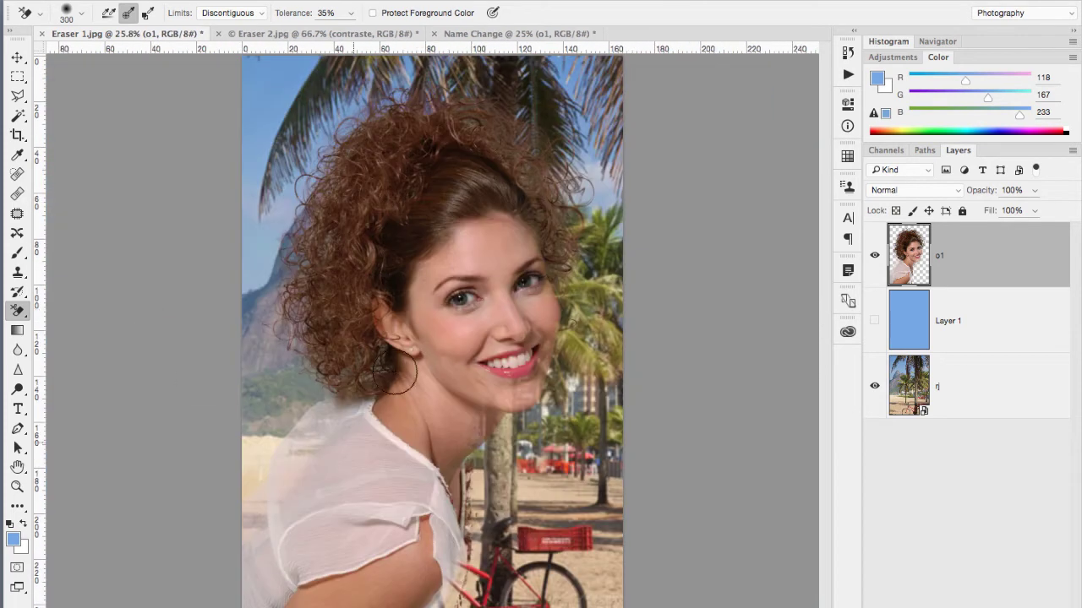
# Load Path 1 as a selection around the woman's shirt.
pyautogui.click(926, 150)
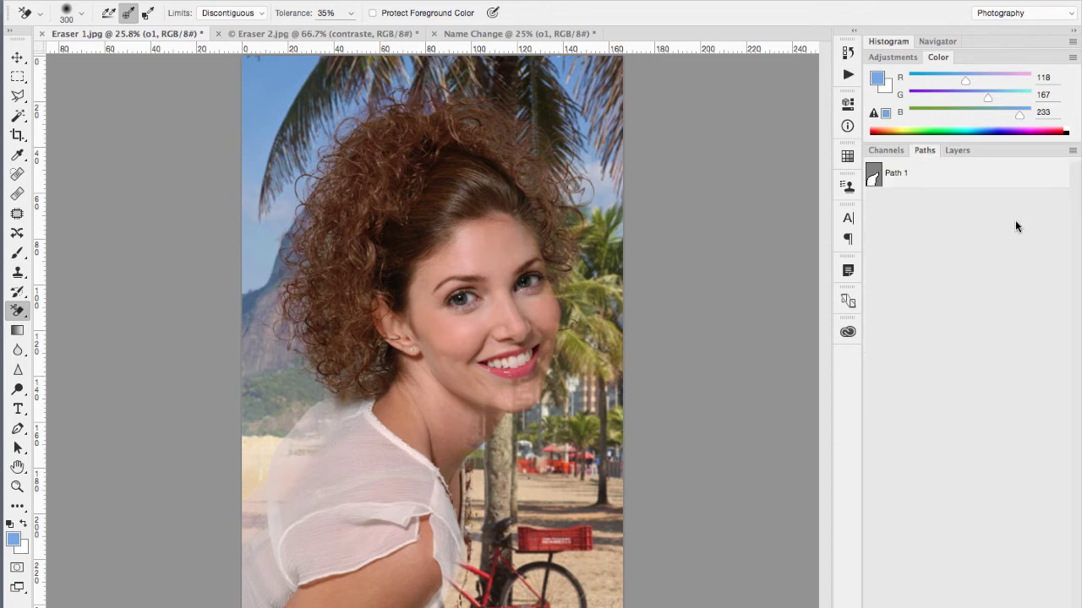
pyautogui.keyDown('ctrl'); pyautogui.click(875, 180); pyautogui.keyUp('ctrl')
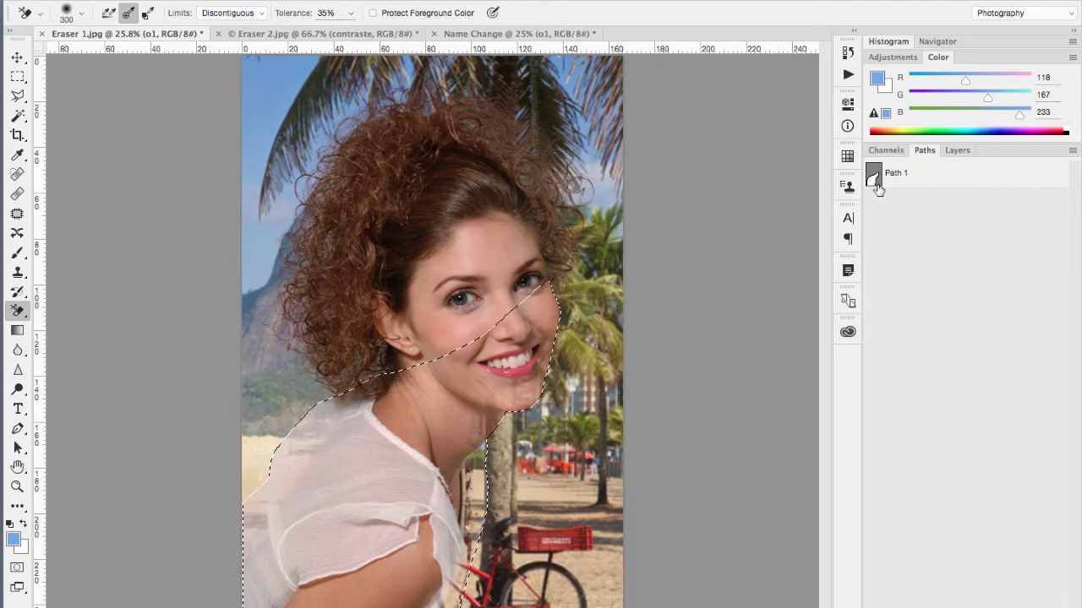
pyautogui.click(958, 150)
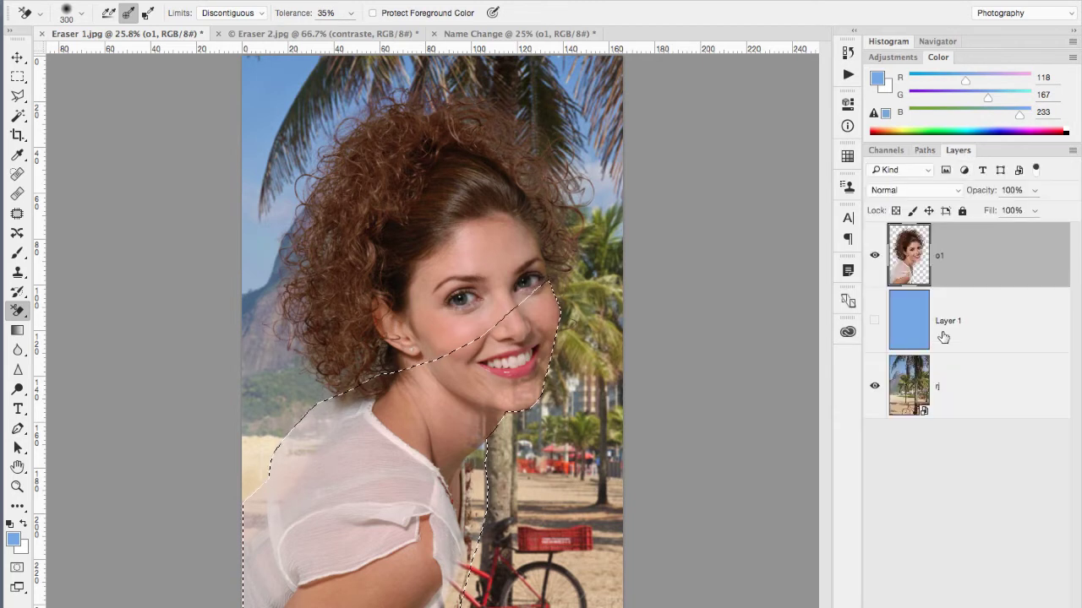
# Fill the selection with History contents, deselect, and switch to Eraser 2.jpg.
pyautogui.click(173, 2)
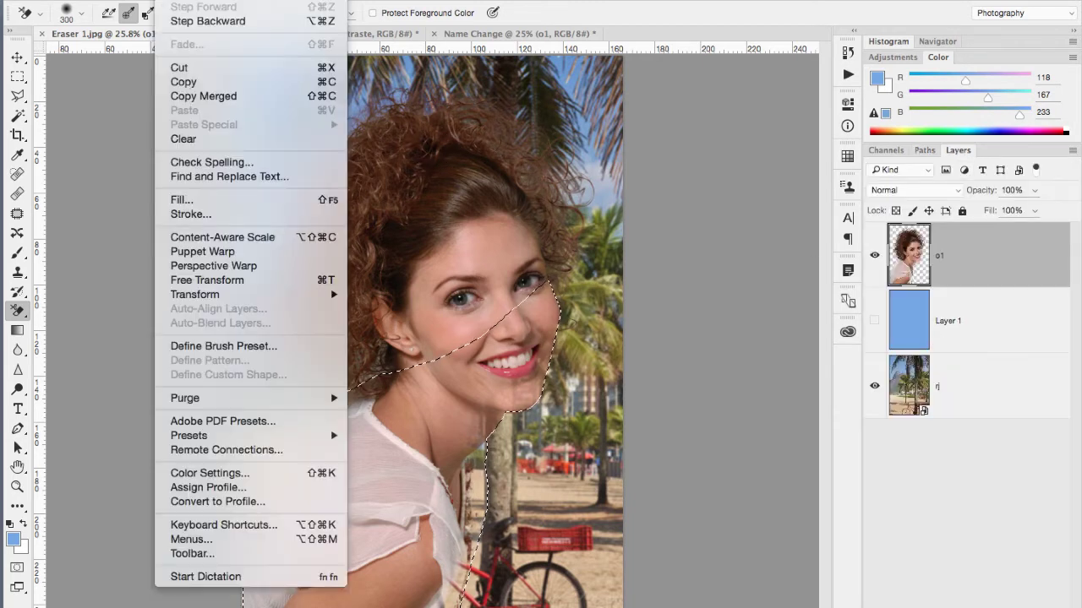
pyautogui.click(179, 199)
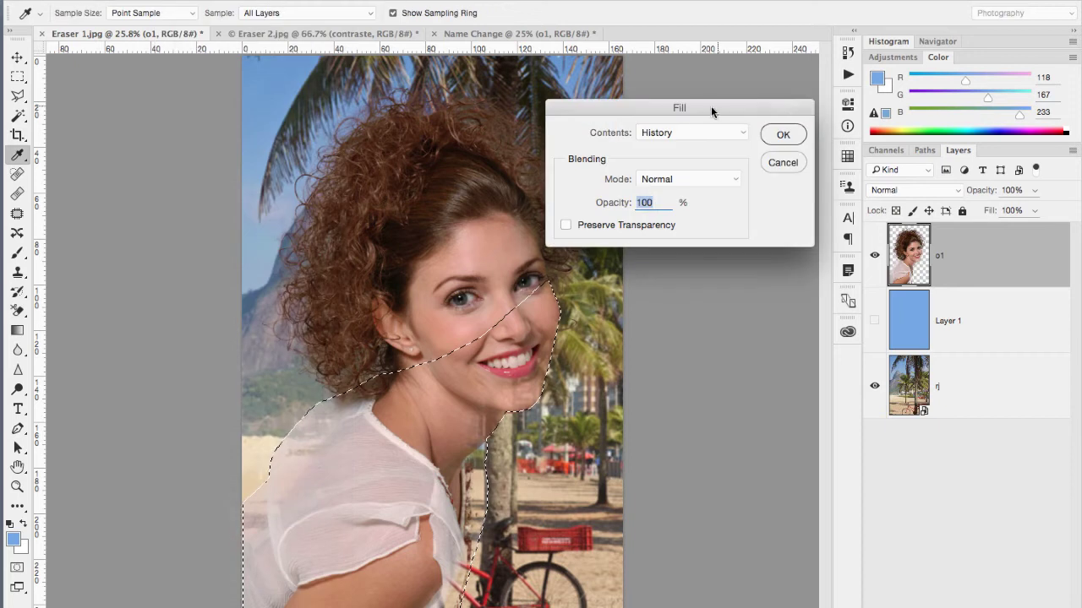
pyautogui.click(683, 133)
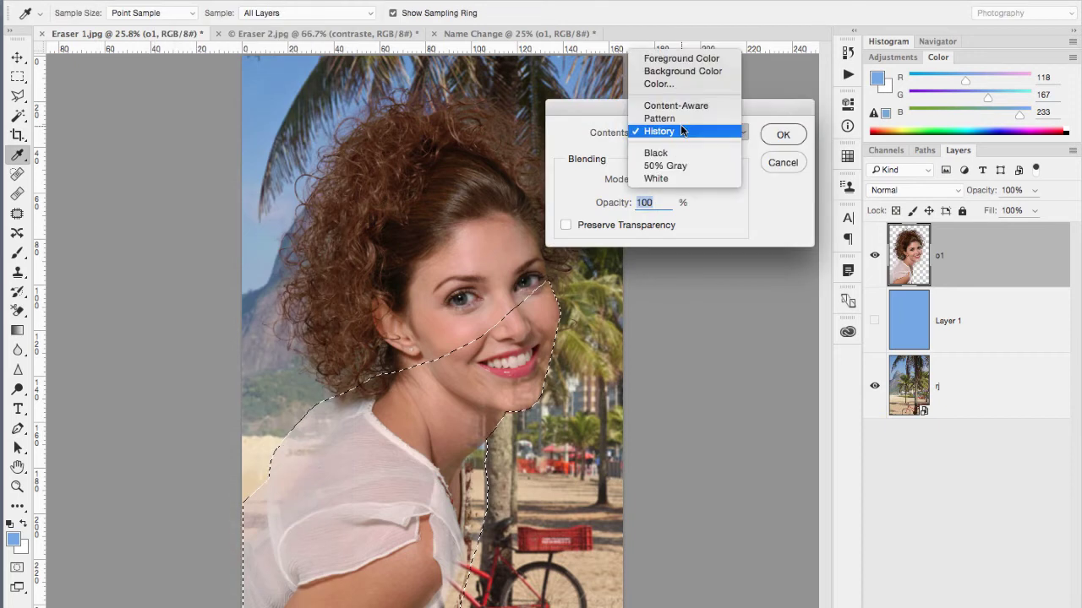
pyautogui.click(597, 116)
pyautogui.click(848, 53)
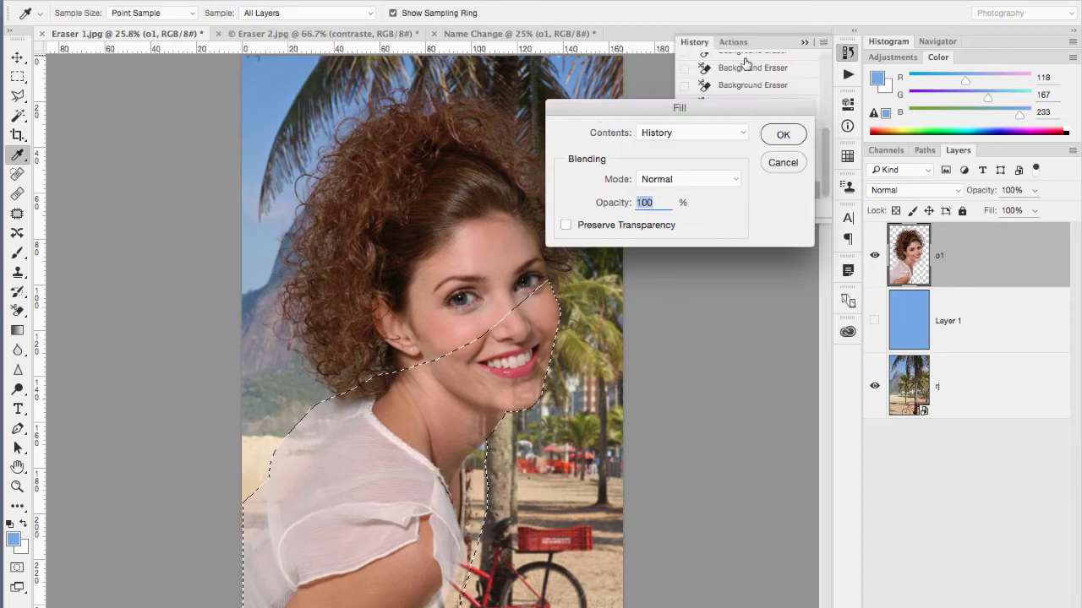
pyautogui.moveTo(767, 102); pyautogui.dragTo(575, 100)
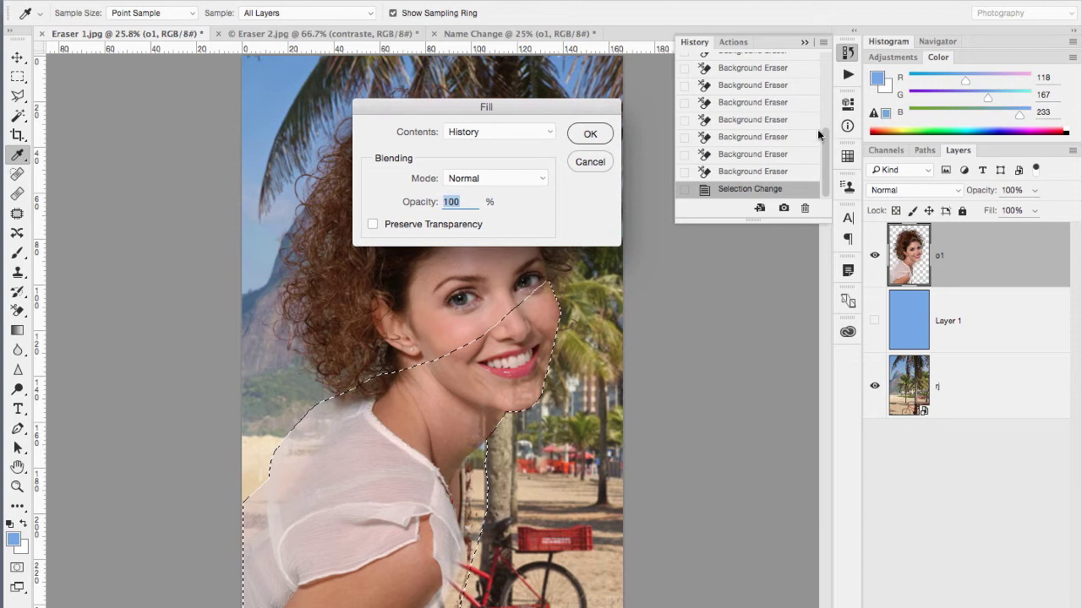
pyautogui.click(588, 134)
pyautogui.press('e')
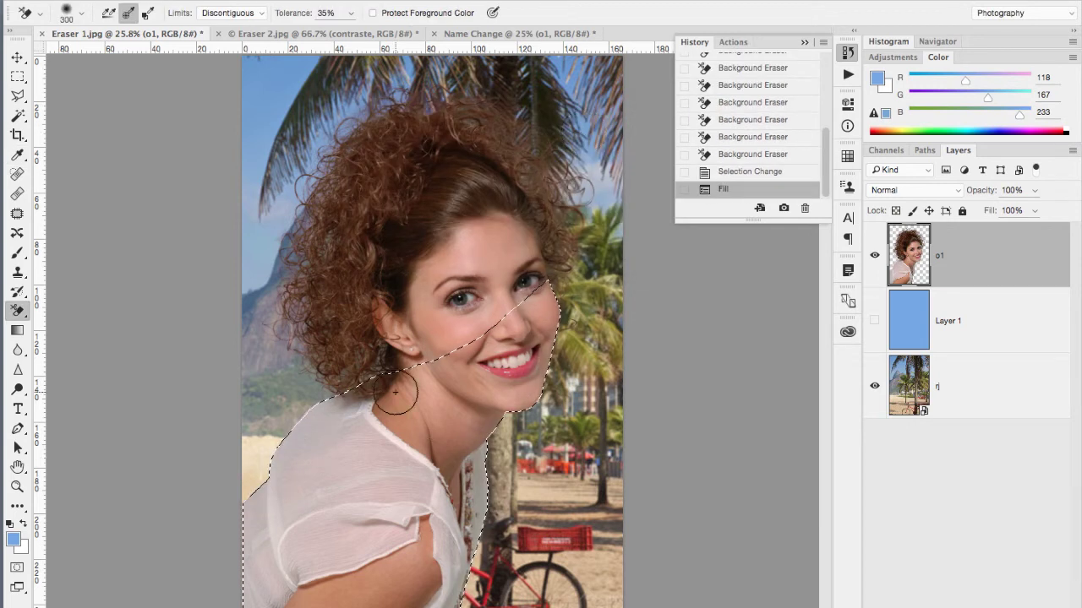
pyautogui.hotkey('ctrl', 'd')
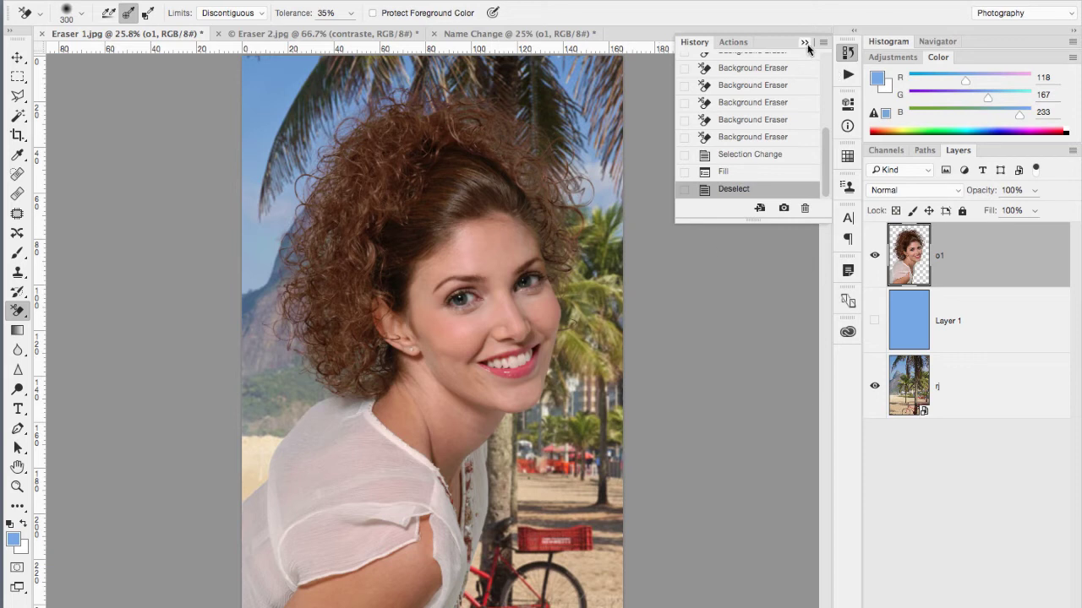
pyautogui.click(804, 43)
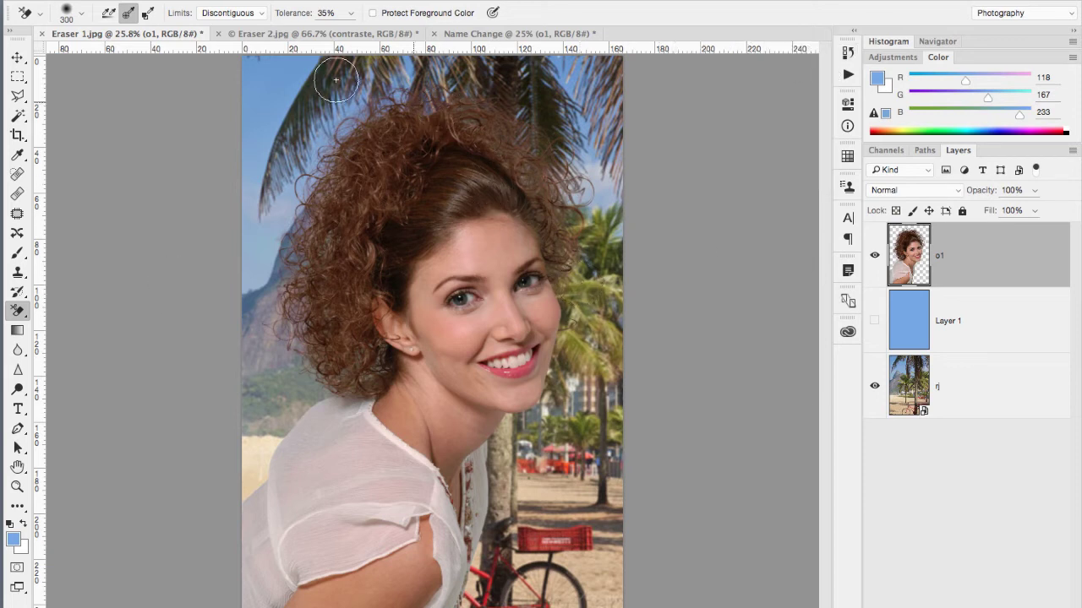
pyautogui.click(273, 34)
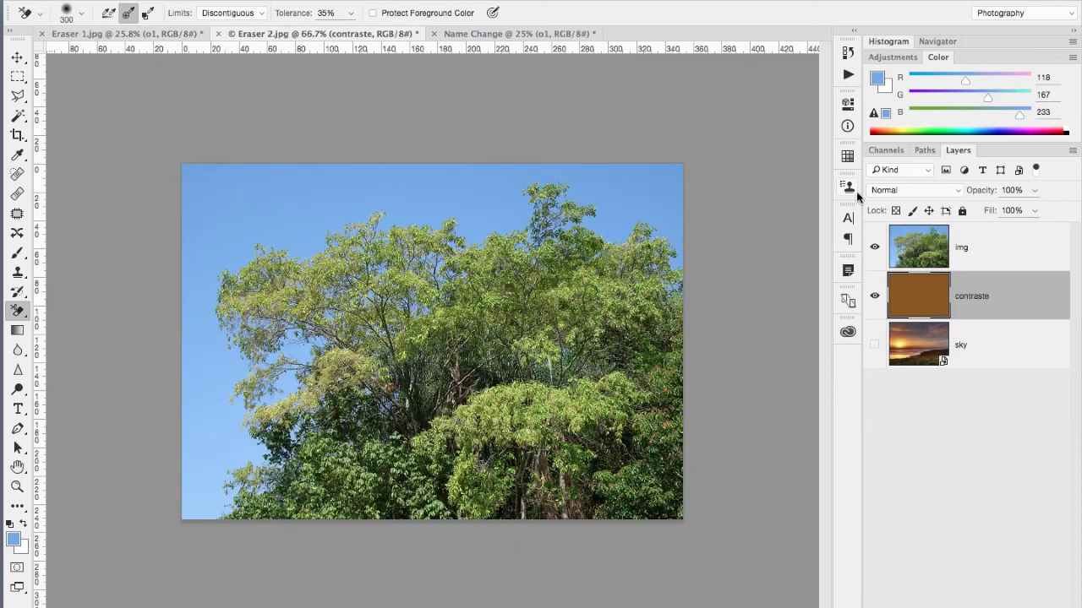
# On layer img, set eraser tolerance 70% and size 125, then erase all sky around the tree.
pyautogui.click(993, 251)
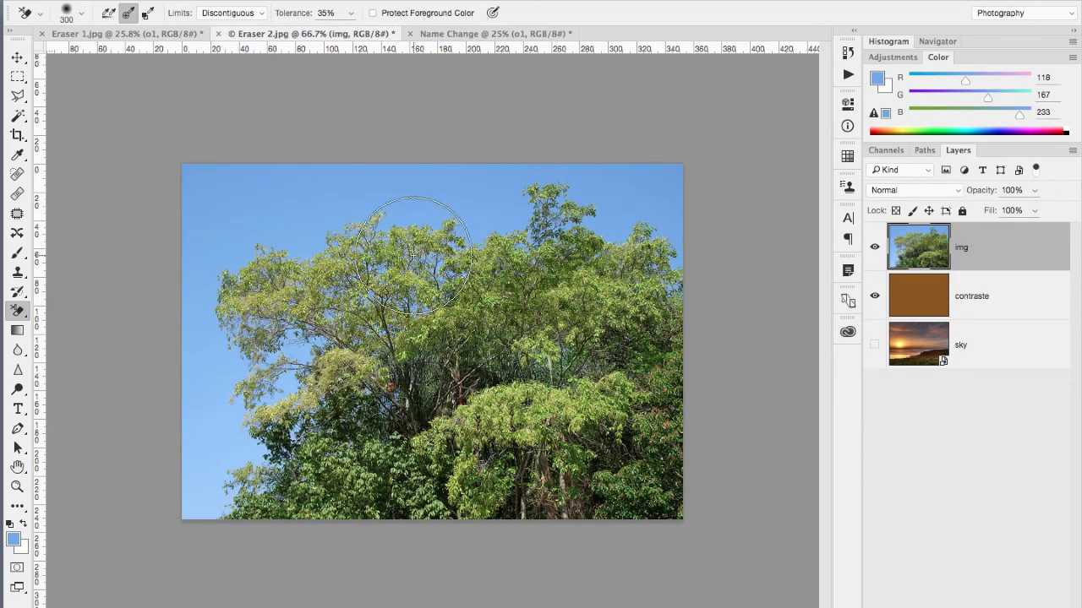
pyautogui.moveTo(350, 13); pyautogui.dragTo(321, 49)
pyautogui.press('[')
pyautogui.press('[')
pyautogui.press('[')
pyautogui.press('[')
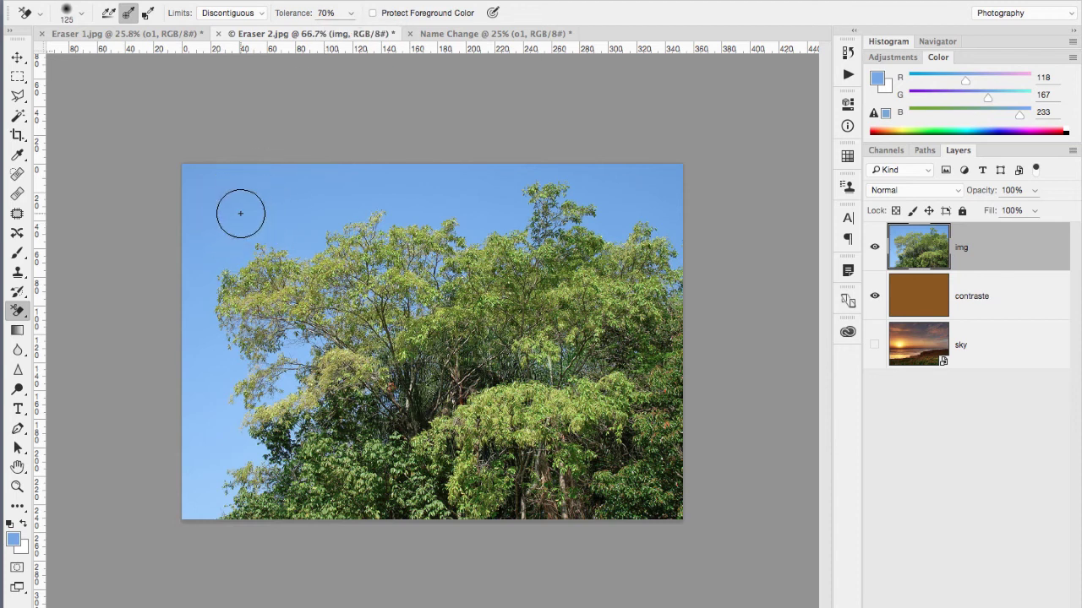
pyautogui.moveTo(251, 203)
pyautogui.mouseDown()
pyautogui.moveTo(194, 249)
pyautogui.moveTo(432, 164)
pyautogui.moveTo(423, 212)
pyautogui.moveTo(498, 222)
pyautogui.moveTo(654, 184)
pyautogui.moveTo(642, 271)
pyautogui.mouseUp()
pyautogui.moveTo(435, 275)
pyautogui.mouseDown()
pyautogui.moveTo(330, 304)
pyautogui.moveTo(212, 304)
pyautogui.mouseUp()
pyautogui.moveTo(290, 181)
pyautogui.mouseDown()
pyautogui.moveTo(177, 381)
pyautogui.moveTo(140, 491)
pyautogui.moveTo(205, 442)
pyautogui.moveTo(212, 502)
pyautogui.moveTo(342, 372)
pyautogui.moveTo(371, 397)
pyautogui.mouseUp()
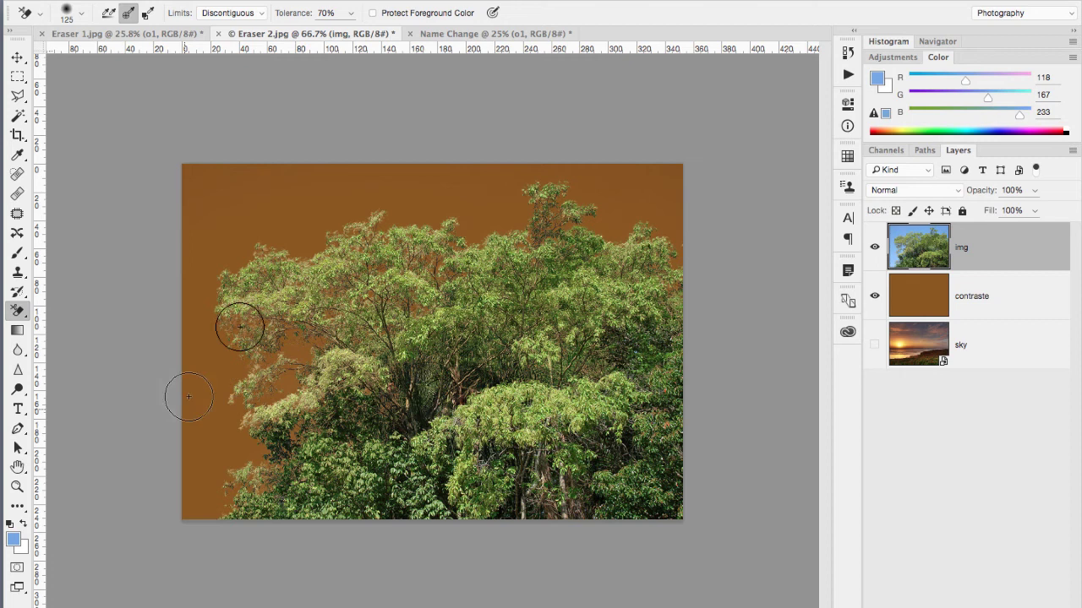
# Hide the contraste layer, show the sunset sky layer, and zoom to 100% on the leaves.
pyautogui.click(874, 296)
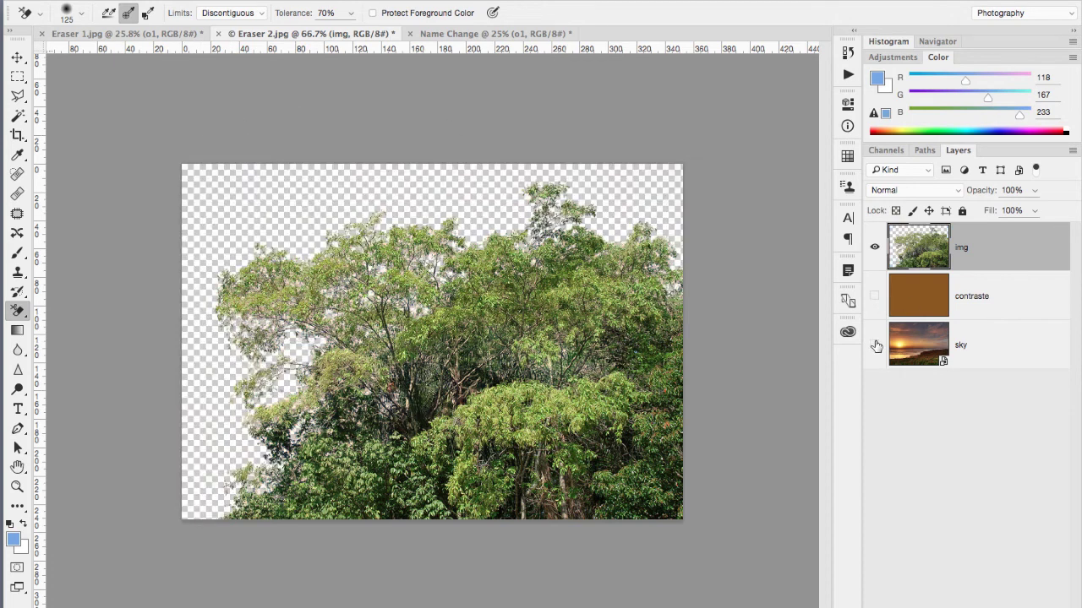
pyautogui.click(874, 345)
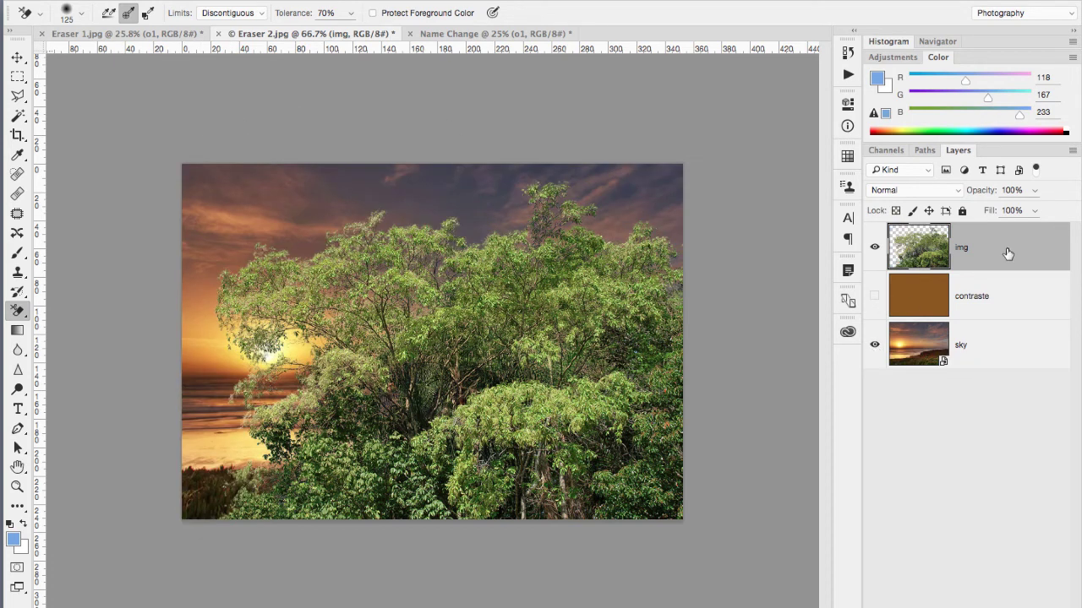
pyautogui.hotkey('ctrl', '+')
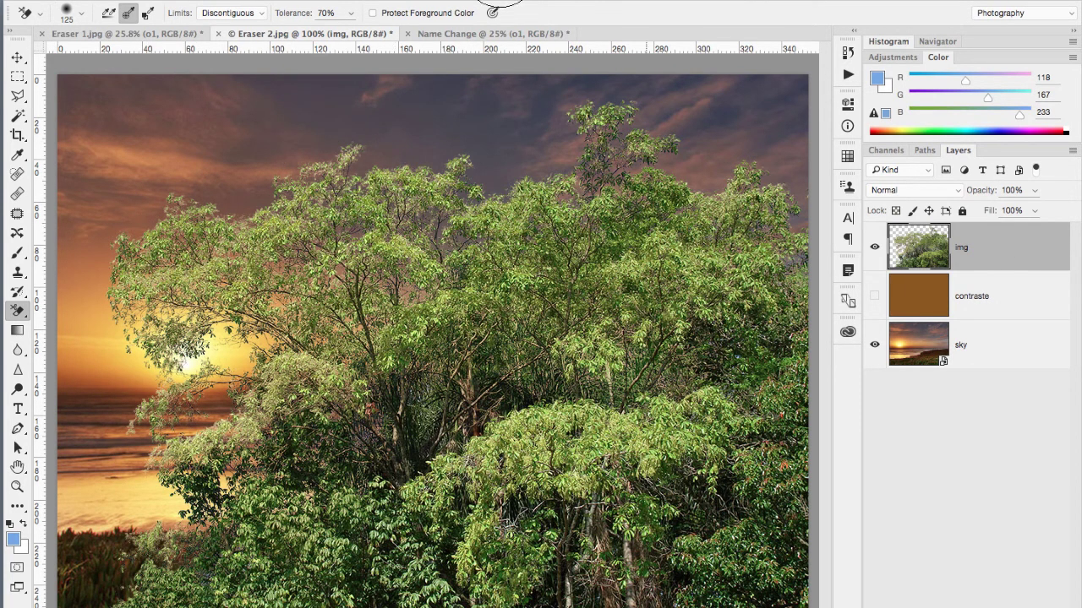
pyautogui.click(253, 0)
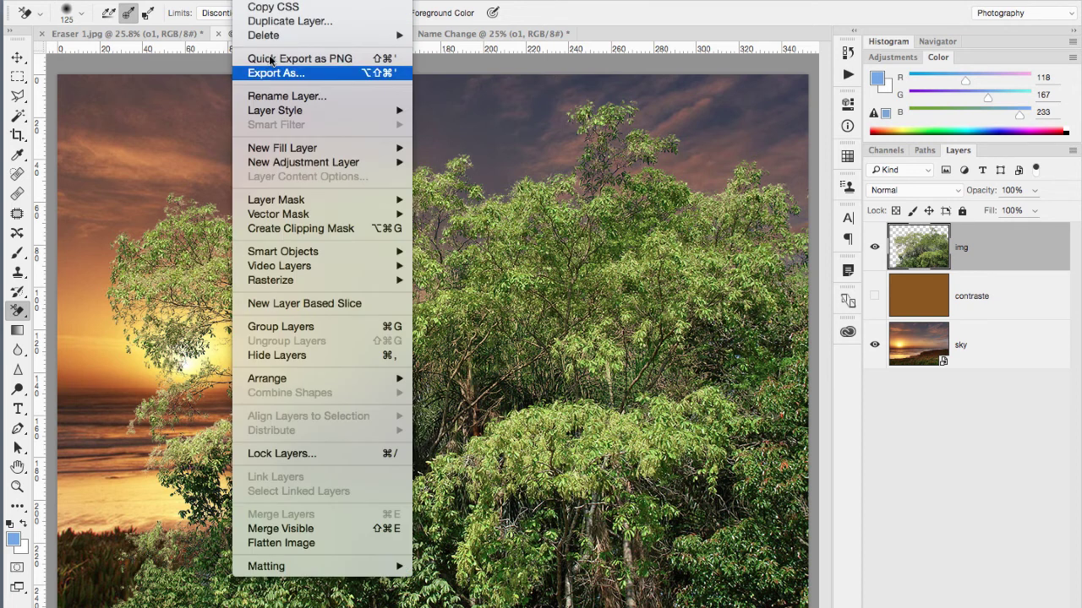
pyautogui.moveTo(266, 566)
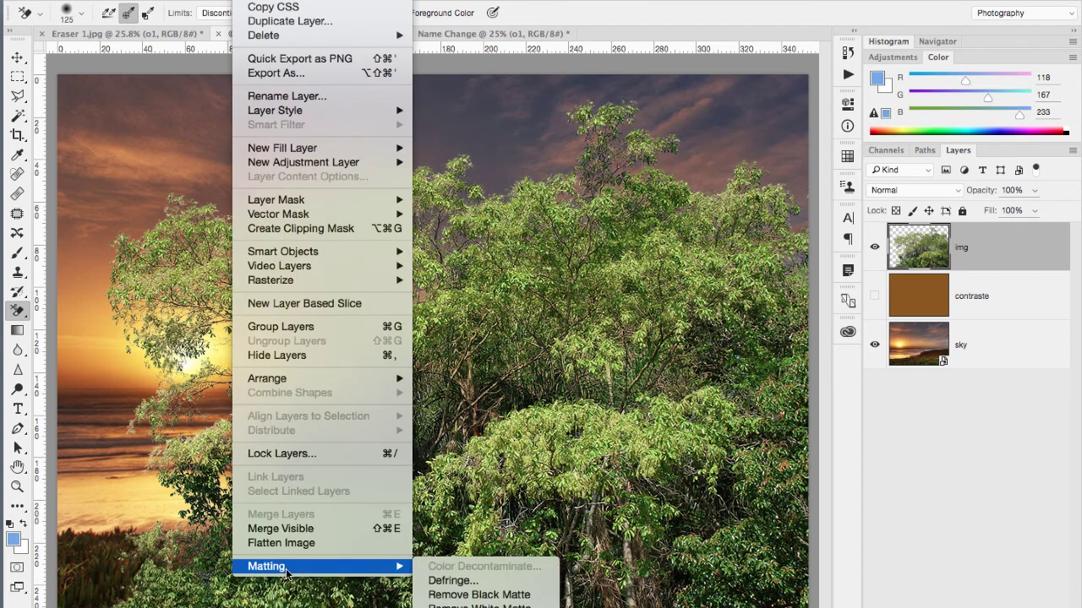
# Apply a 1-pixel Defringe to the img tree layer and zoom back out.
pyautogui.click(454, 583)
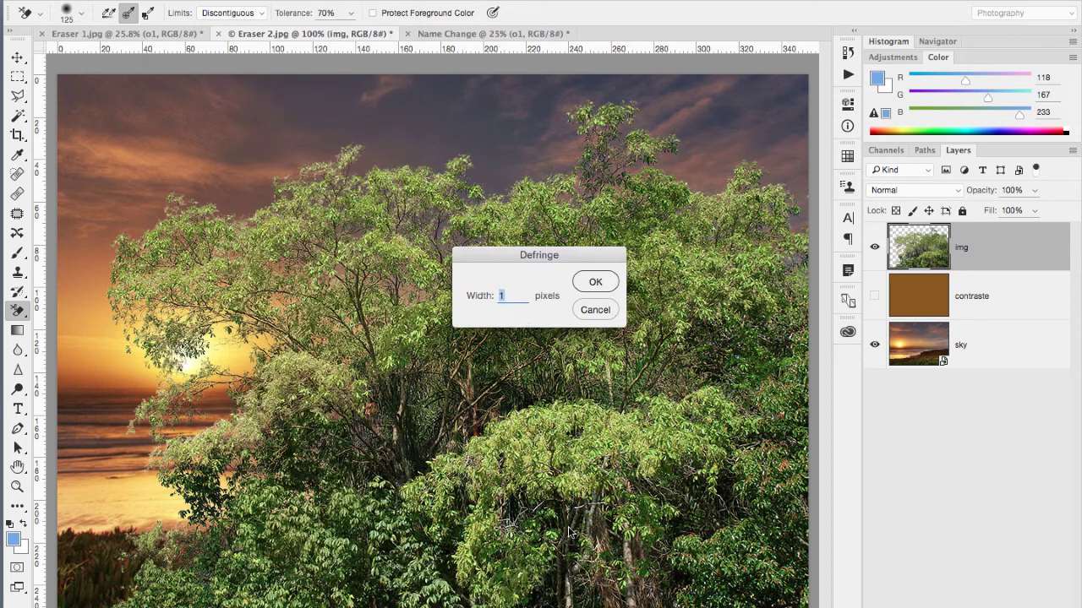
pyautogui.click(601, 279)
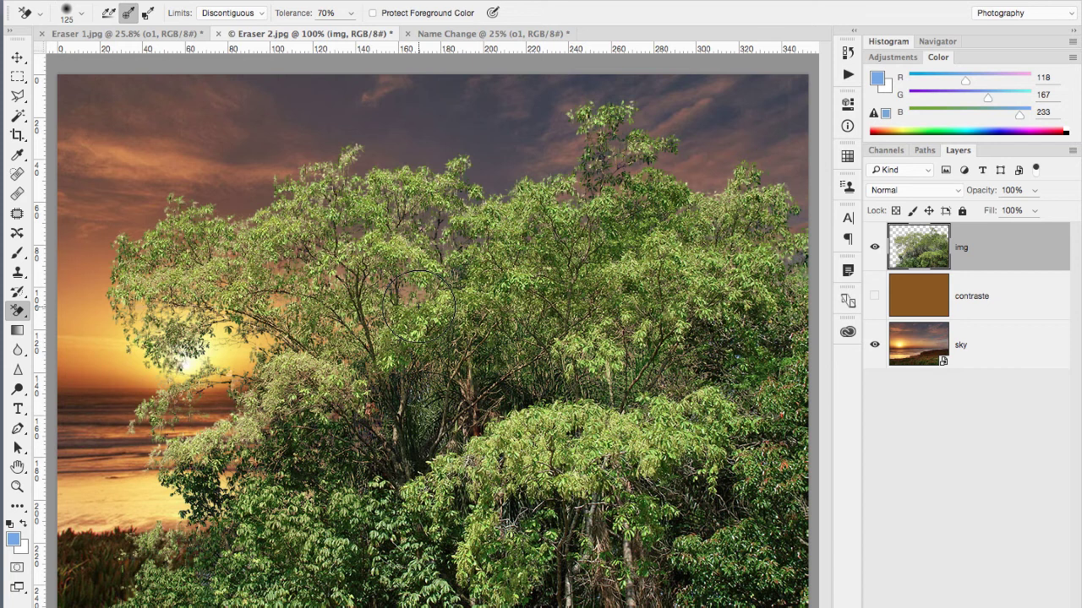
pyautogui.hotkey('ctrl', '-')
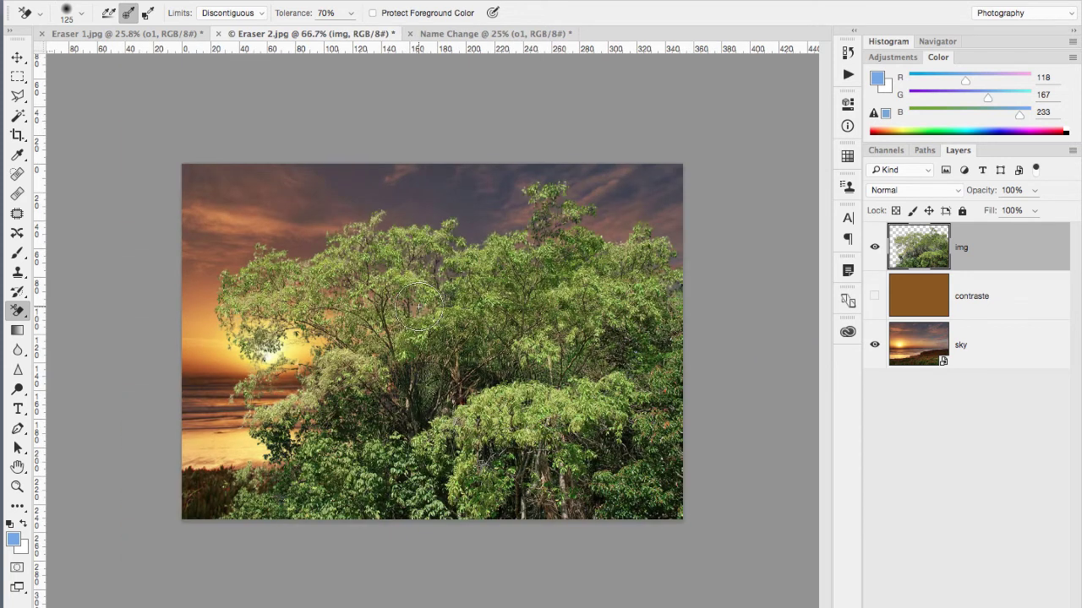